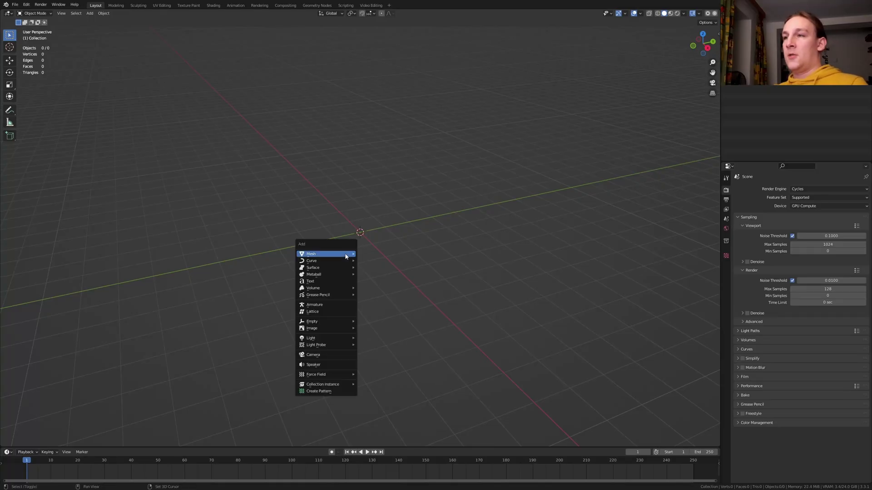
Step: Add a circle mesh and extrude its edges outward into a flat ring
{"action": "mouse_move", "coordinate": [345, 253]}
{"action": "left_click", "coordinate": [381, 267]}
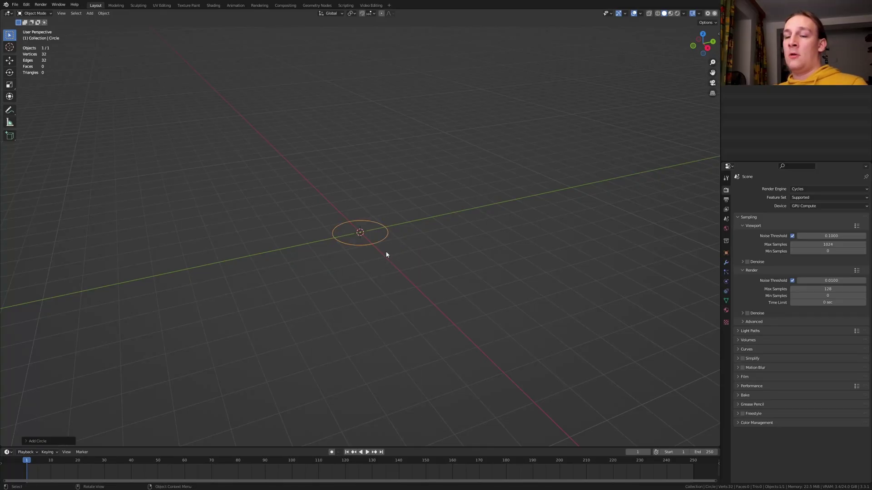
{"action": "key", "text": "Tab"}
{"action": "scroll", "coordinate": [392, 222], "scroll_direction": "up", "scroll_amount": 1}
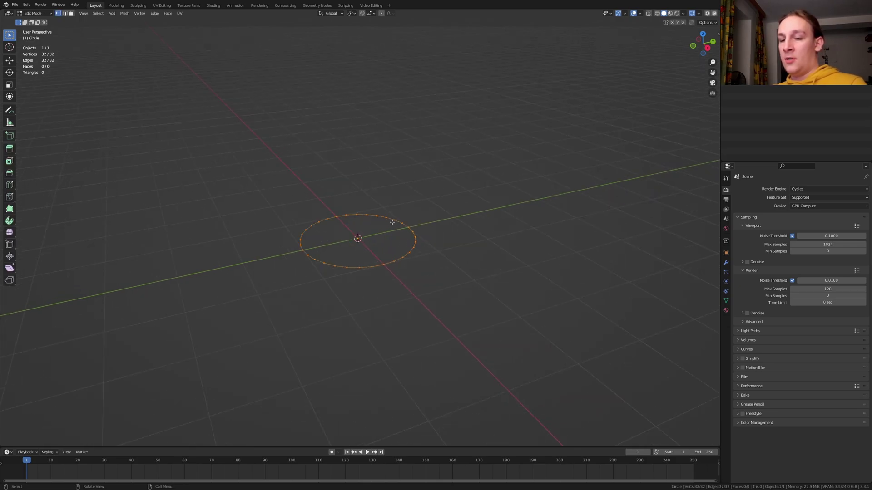
{"action": "key", "text": "e"}
{"action": "right_click", "coordinate": [399, 214]}
{"action": "key", "text": "s"}
{"action": "key", "text": "shift+z"}
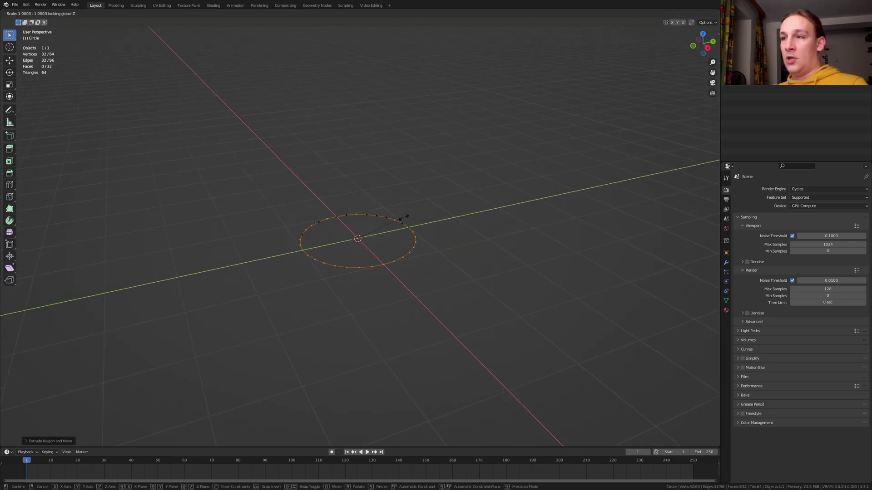
{"action": "left_click", "coordinate": [459, 243]}
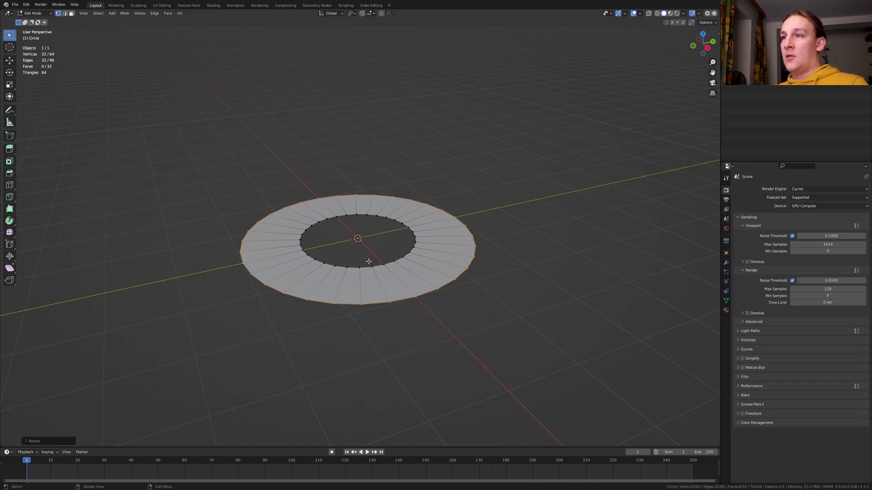
Step: Add three unslid edge loops around the ring and select its inner loop
{"action": "key", "text": "ctrl+r"}
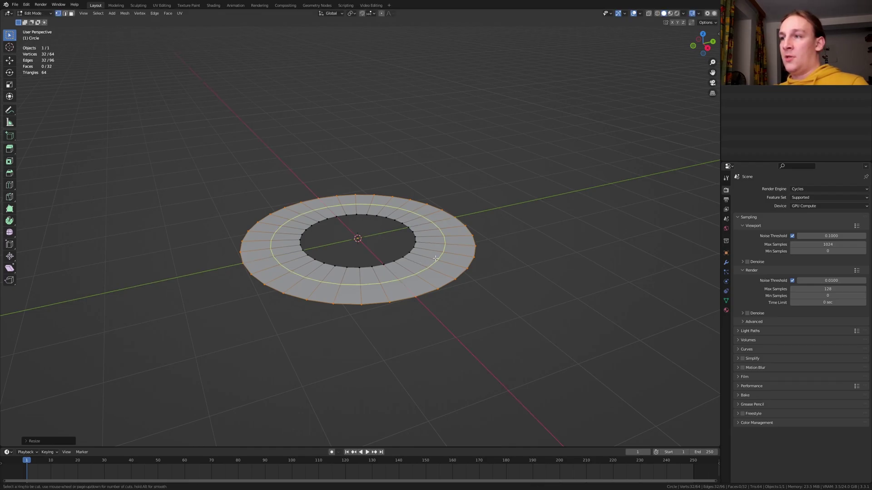
{"action": "scroll", "coordinate": [435, 258], "scroll_direction": "up", "scroll_amount": 2}
{"action": "left_click", "coordinate": [442, 251]}
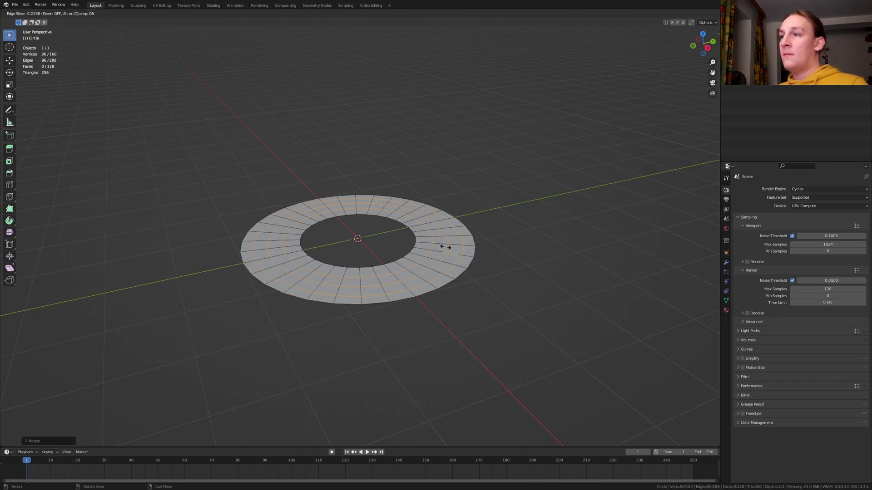
{"action": "right_click", "coordinate": [445, 246]}
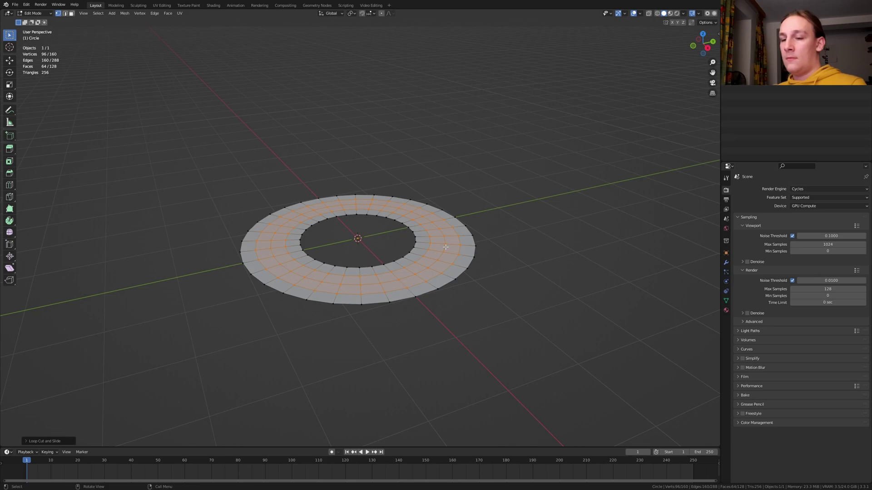
{"action": "left_click", "coordinate": [371, 215], "text": "alt"}
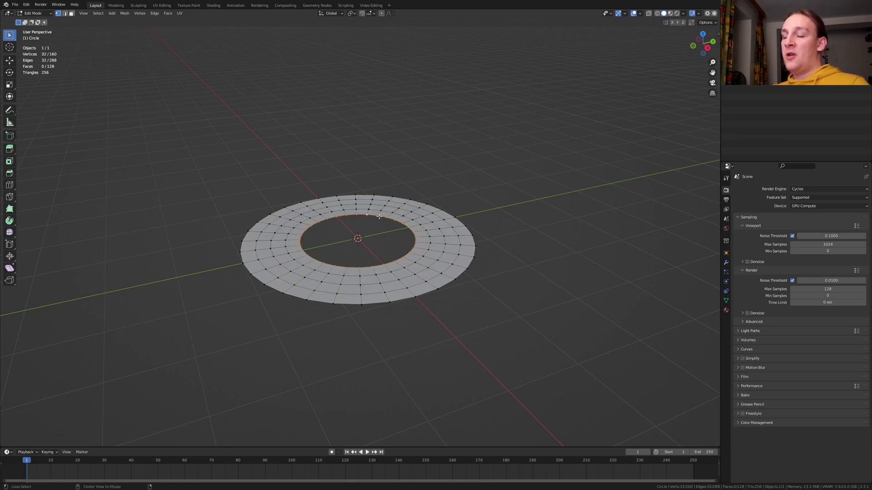
Step: Grid Fill the inner hole via F3 search, then select the outer boundary loop
{"action": "key", "text": "F3"}
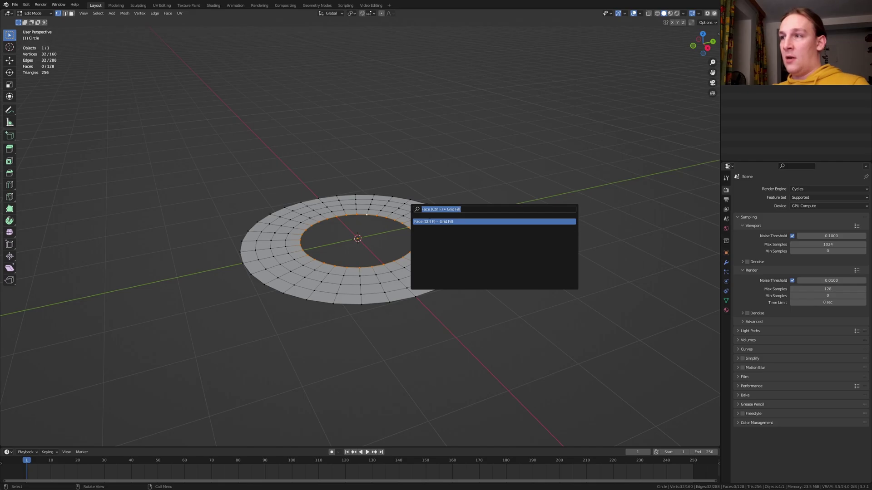
{"action": "key", "text": "Return"}
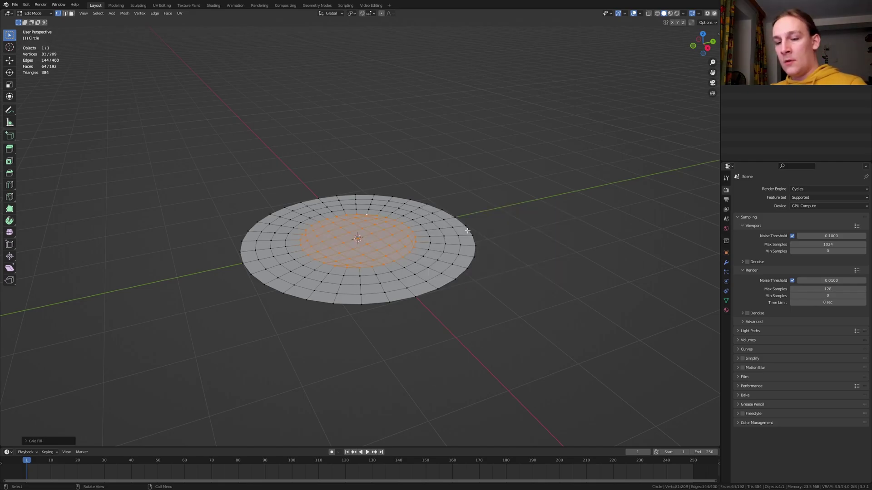
{"action": "left_click", "coordinate": [467, 228], "text": "alt"}
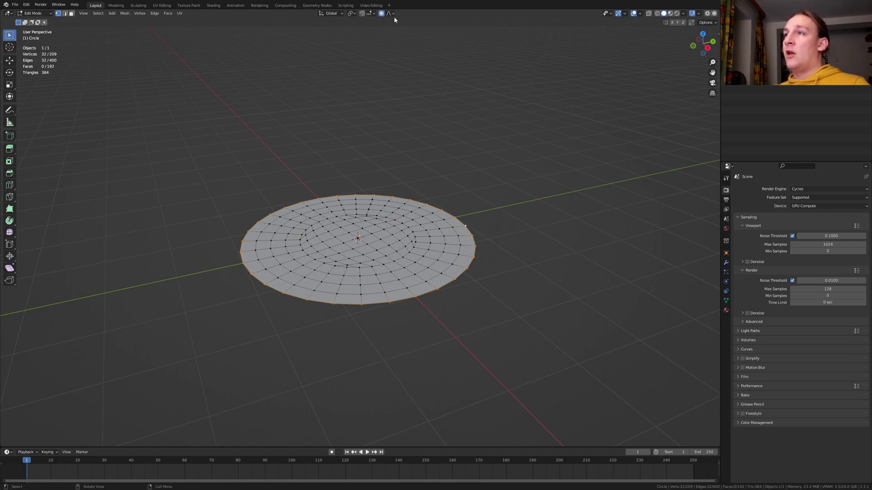
Step: Lift the boundary loop along Z into a bowl and trackball-rotate it into a warped shape
{"action": "key", "text": "g"}
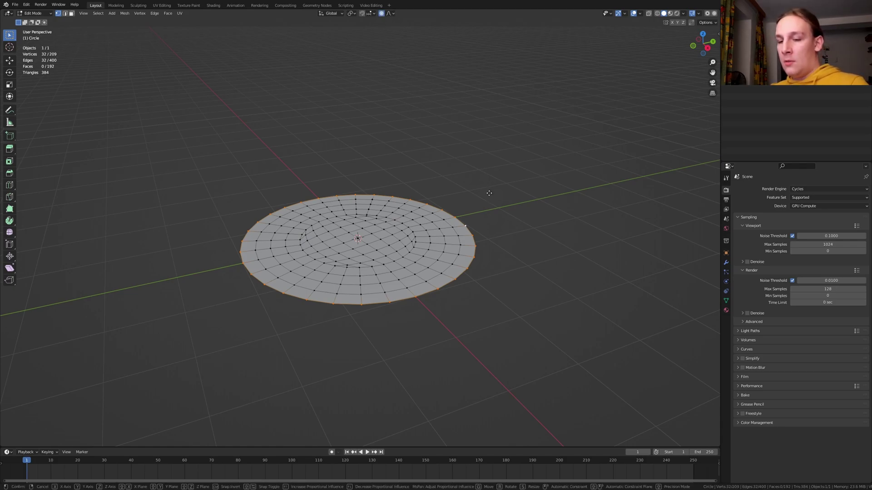
{"action": "key", "text": "z"}
{"action": "scroll", "coordinate": [488, 182], "scroll_direction": "down", "scroll_amount": 1}
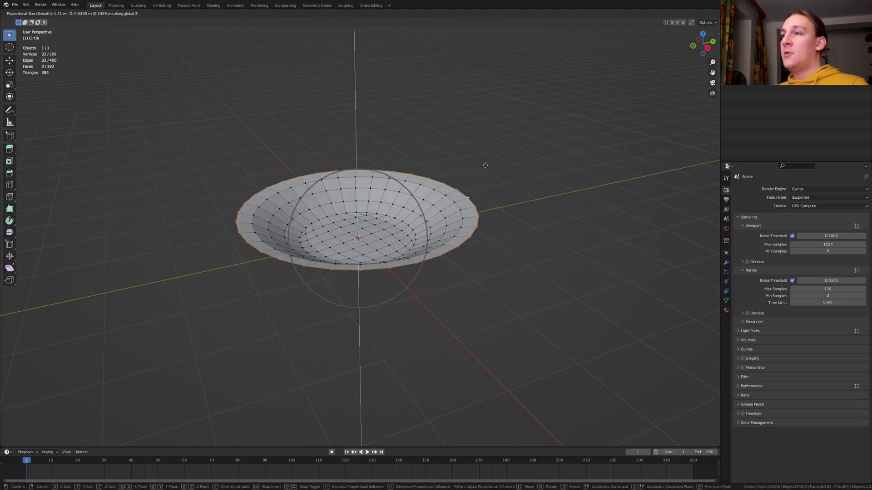
{"action": "left_click", "coordinate": [486, 166]}
{"action": "middle_click_drag", "start_coordinate": [486, 168], "coordinate": [500, 191]}
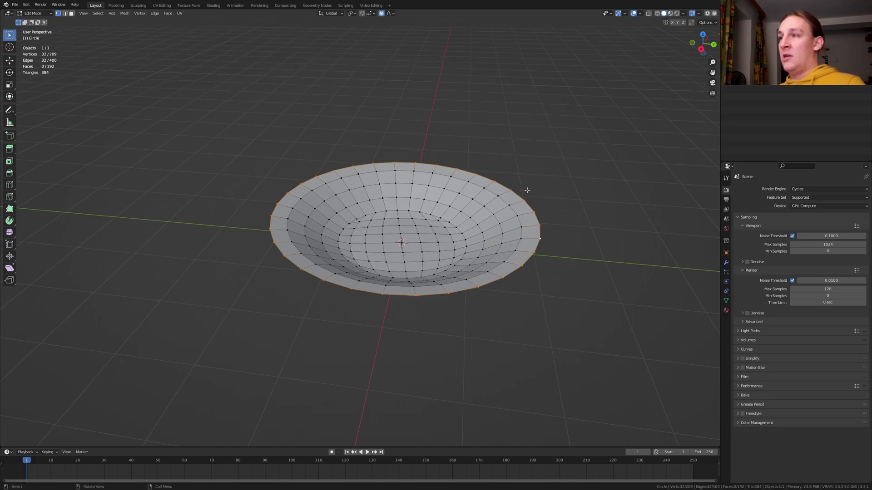
{"action": "key", "text": "r"}
{"action": "key", "text": "r"}
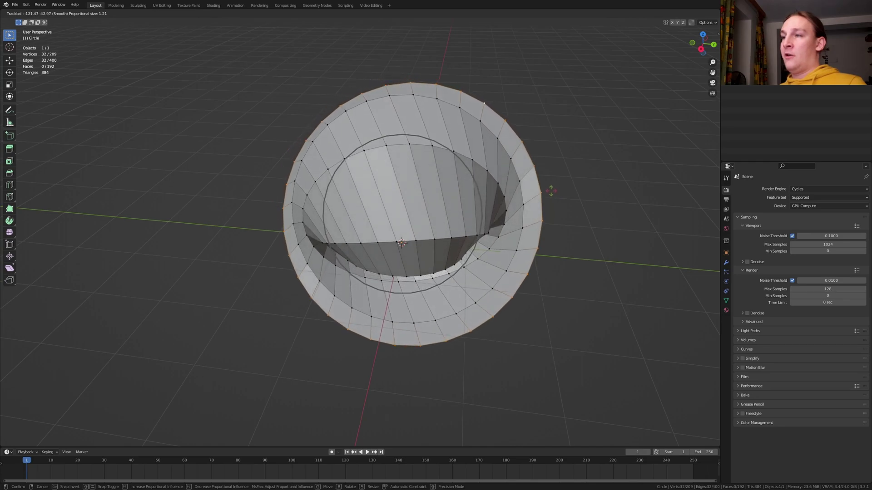
{"action": "left_click", "coordinate": [562, 165]}
{"action": "middle_click_drag", "start_coordinate": [373, 286], "coordinate": [424, 259]}
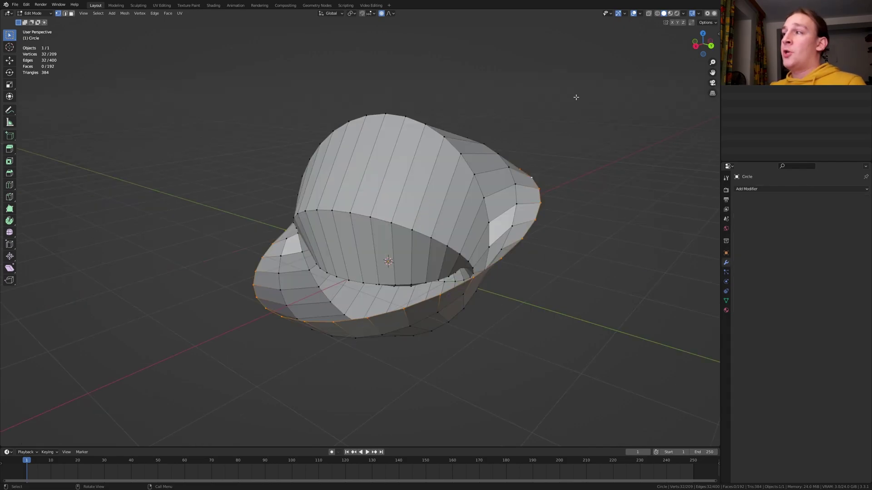
Step: In Object Mode, add a Solidify modifier with 0.05 m thickness
{"action": "key", "text": "Tab"}
{"action": "left_click", "coordinate": [817, 189]}
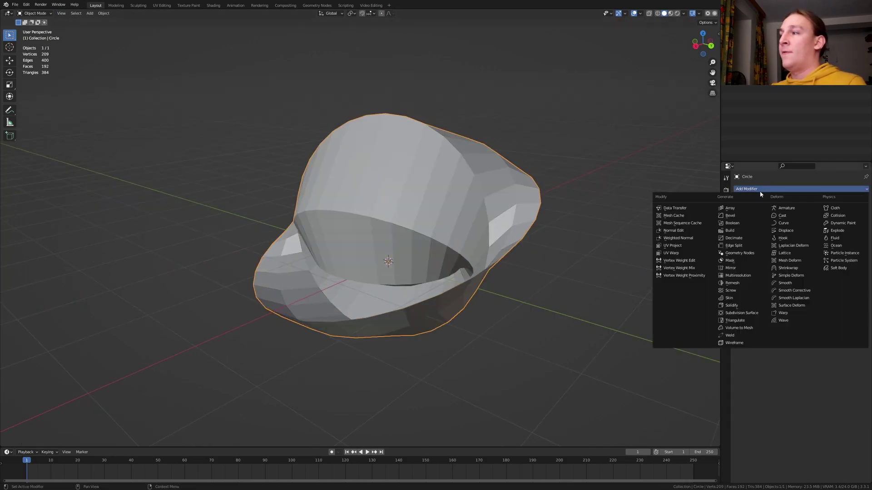
{"action": "left_click", "coordinate": [748, 305]}
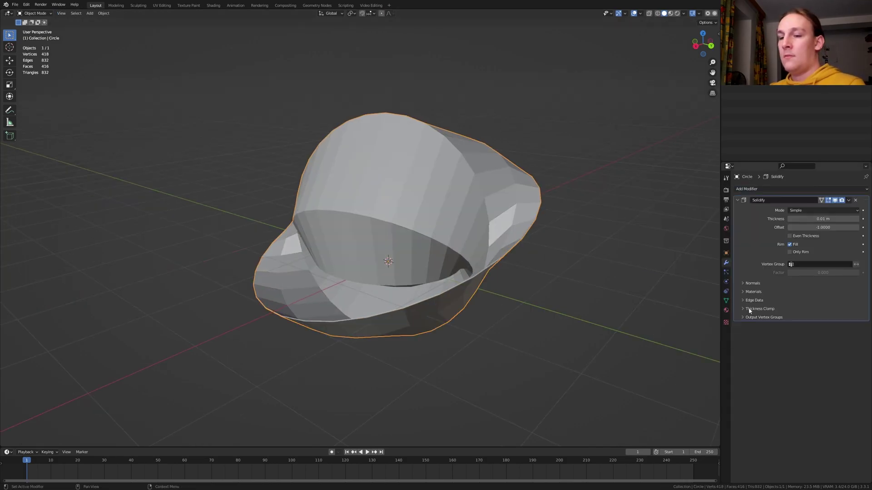
{"action": "left_click", "coordinate": [826, 219]}
{"action": "key", "text": "BackSpace"}
{"action": "type", "text": ".05"}
{"action": "key", "text": "Return"}
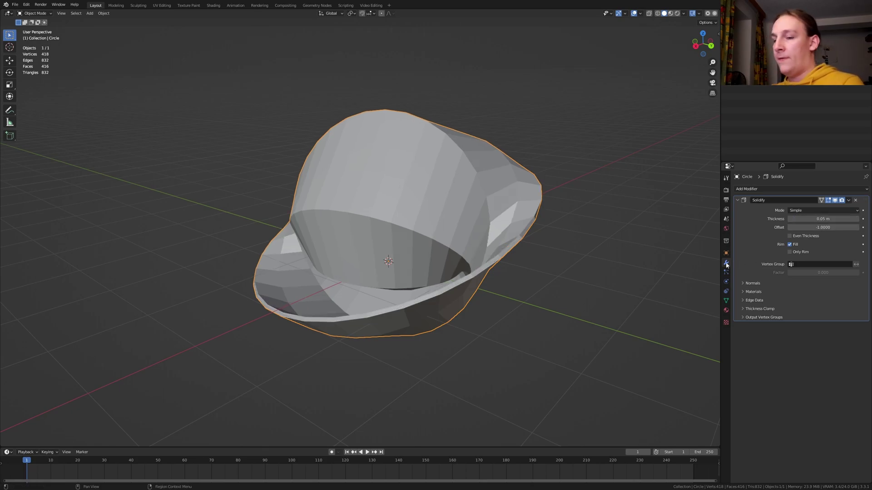
Step: Create a new geometry node tree and insert an Extrude Mesh node between input and output
{"action": "left_click", "coordinate": [315, 5]}
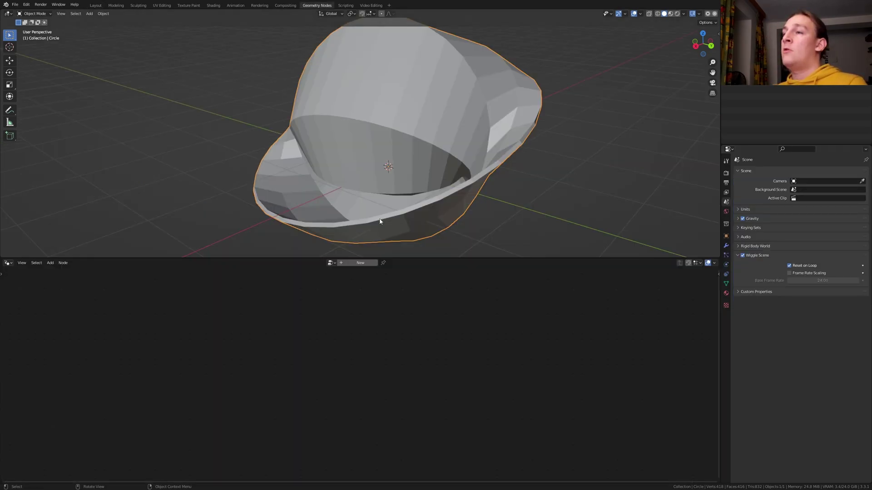
{"action": "left_click", "coordinate": [352, 263]}
{"action": "left_click_drag", "start_coordinate": [241, 390], "coordinate": [80, 307]}
{"action": "key", "text": "shift+a"}
{"action": "type", "text": "extrude"}
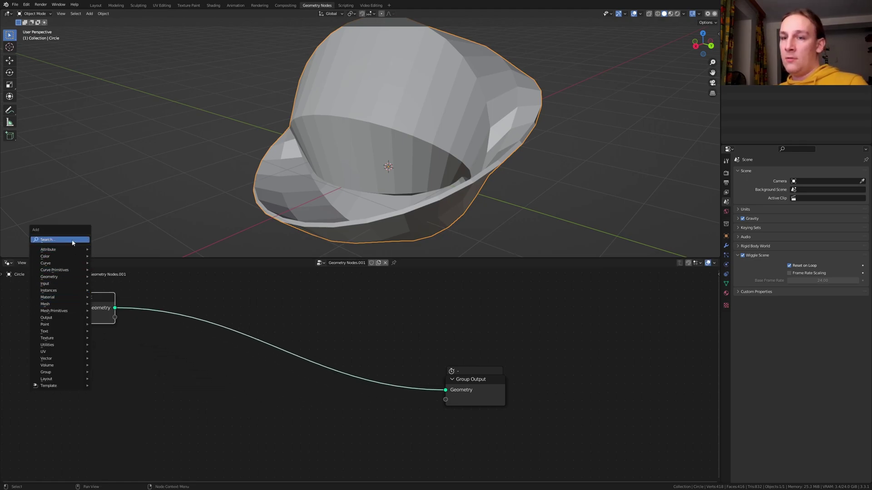
{"action": "key", "text": "Return"}
{"action": "left_click", "coordinate": [168, 298]}
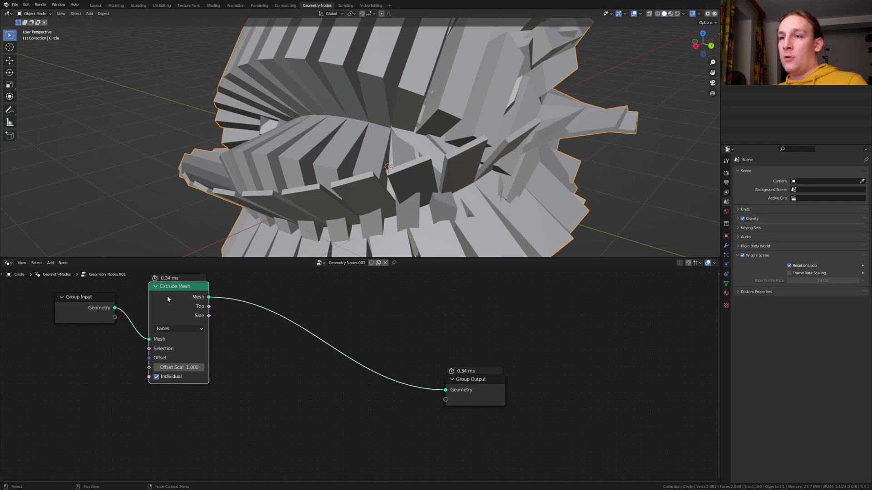
{"action": "middle_click_drag", "start_coordinate": [217, 318], "coordinate": [289, 320]}
Step: Add a Musgrave Texture of Scale 0.025 driving the extrusion's Offset Scale
{"action": "key", "text": "shift+a"}
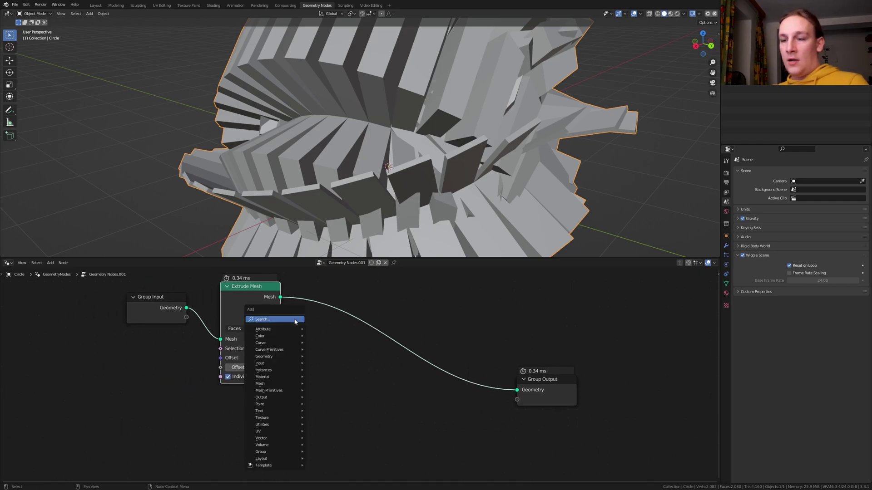
{"action": "type", "text": "mu"}
{"action": "key", "text": "Return"}
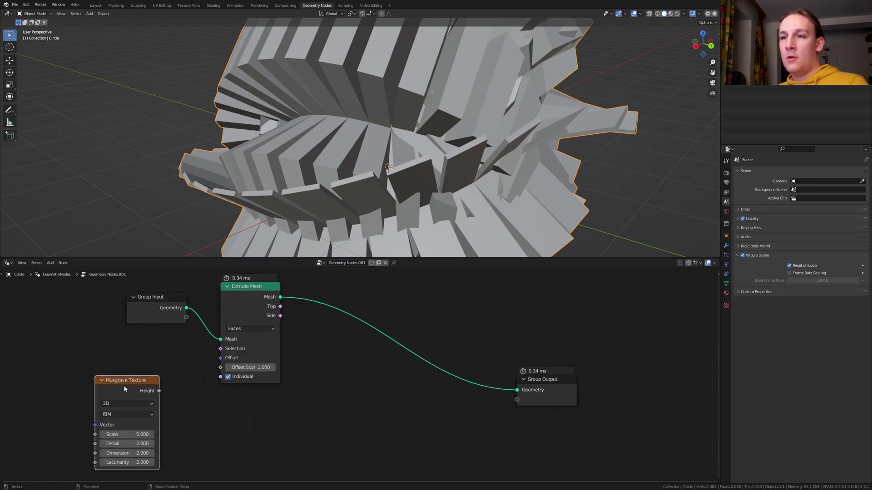
{"action": "left_click", "coordinate": [160, 394]}
{"action": "left_click_drag", "start_coordinate": [159, 391], "coordinate": [222, 370]}
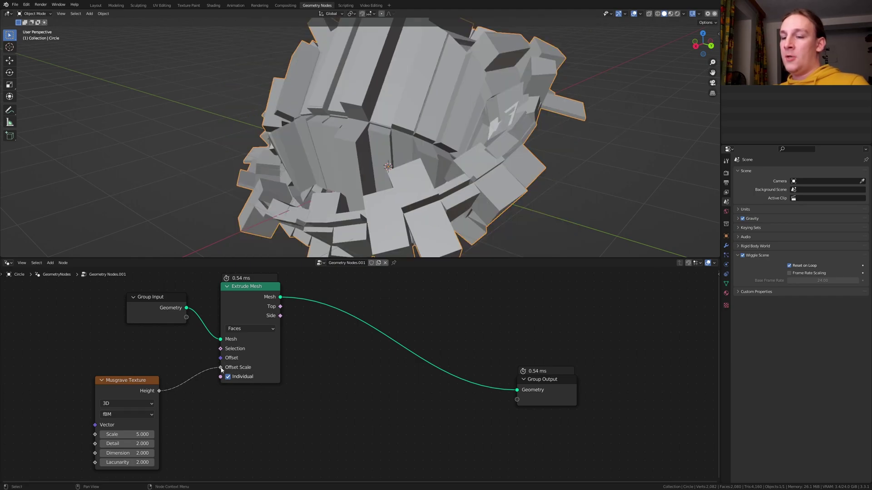
{"action": "left_click", "coordinate": [129, 433]}
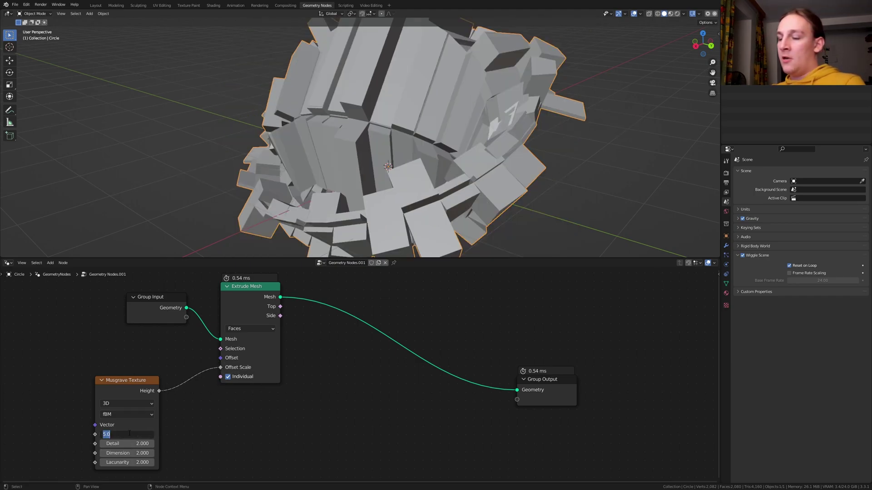
{"action": "type", "text": ".025"}
{"action": "key", "text": "Return"}
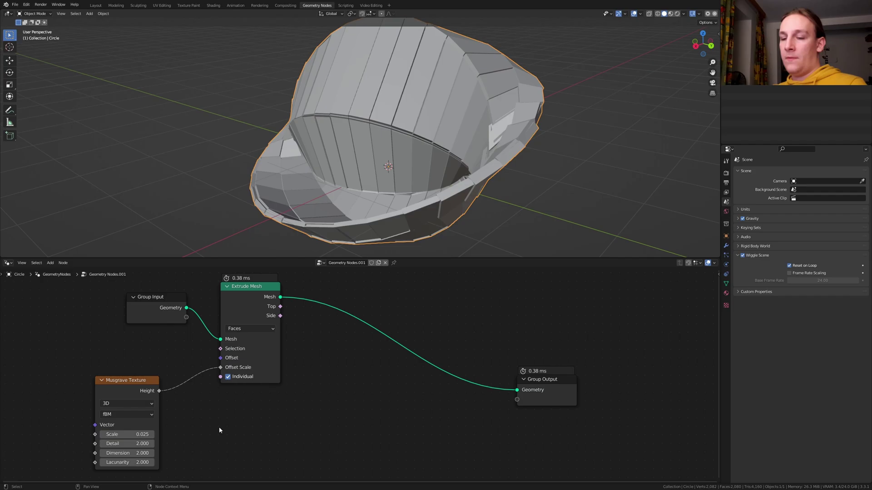
Step: Insert a level-2 Subdivision Surface node after Extrude Mesh
{"action": "key", "text": "shift+a"}
{"action": "type", "text": "sub"}
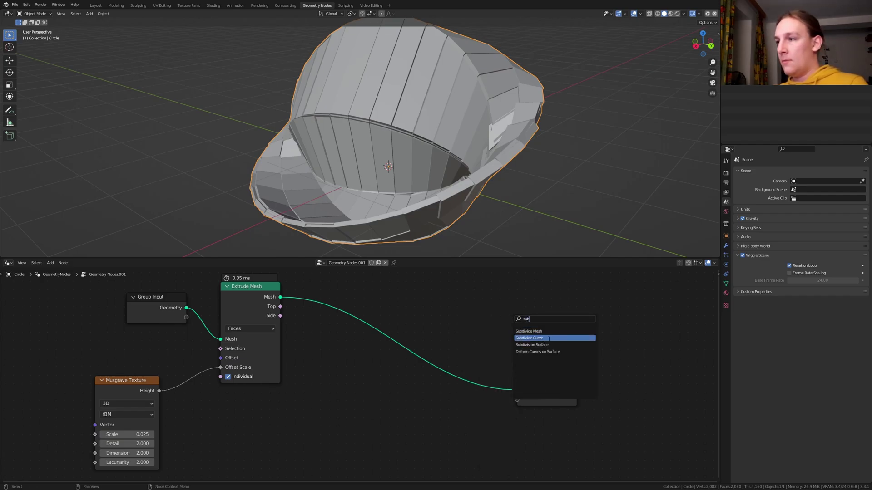
{"action": "left_click", "coordinate": [544, 345]}
{"action": "left_click", "coordinate": [354, 301]}
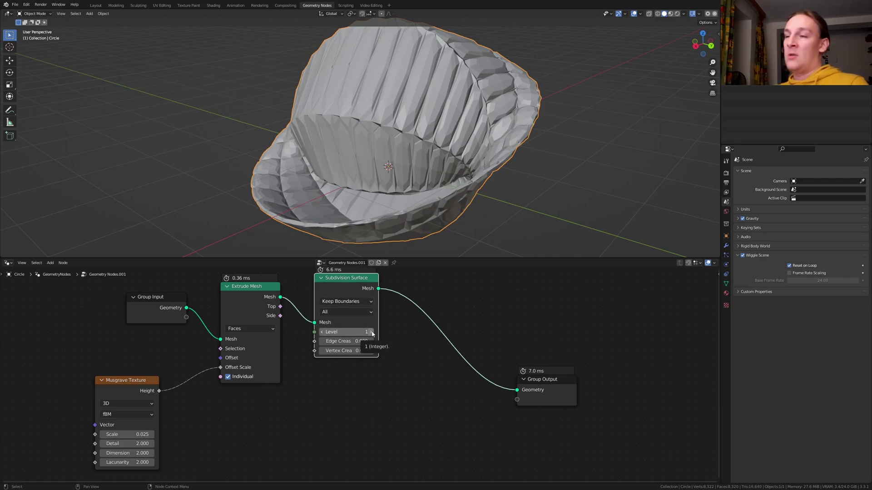
{"action": "left_click", "coordinate": [372, 333]}
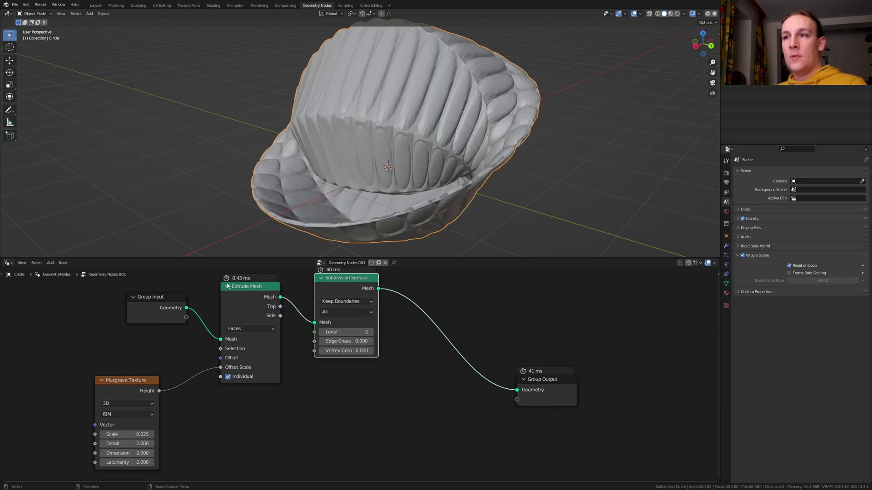
Step: Duplicate Extrude Mesh after the subdivision, its Offset Scale driven by Musgrave Height
{"action": "left_click", "coordinate": [241, 291]}
{"action": "key", "text": "shift+d"}
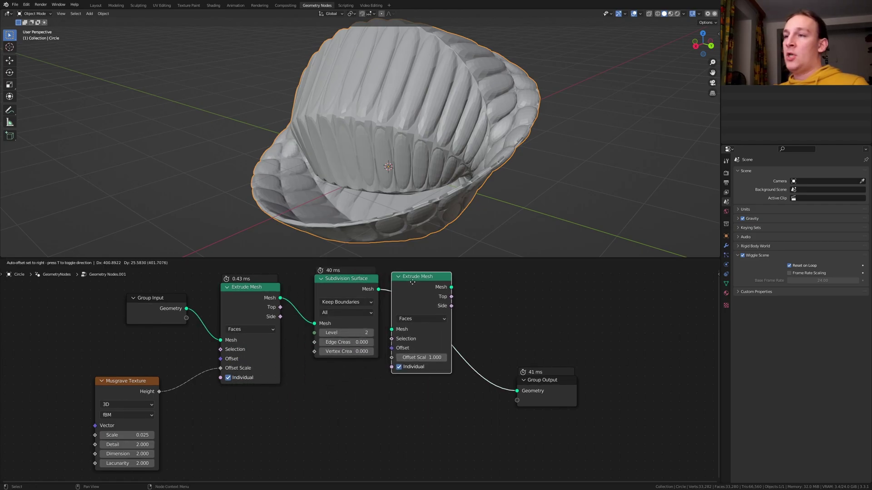
{"action": "left_click", "coordinate": [434, 283]}
{"action": "left_click_drag", "start_coordinate": [158, 391], "coordinate": [412, 362]}
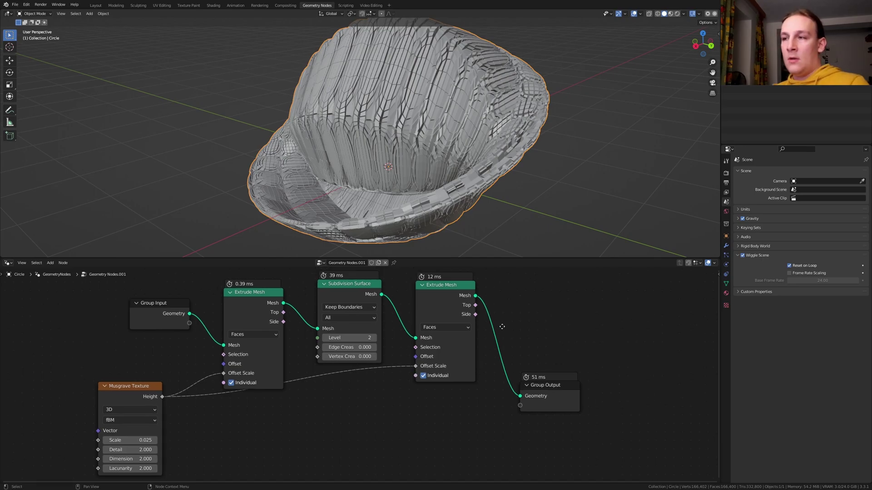
Step: Insert Set Shade Smooth and then Set Material nodes before the group output
{"action": "middle_click_drag", "start_coordinate": [470, 358], "coordinate": [477, 371]}
{"action": "key", "text": "shift+a"}
{"action": "type", "text": "set sh"}
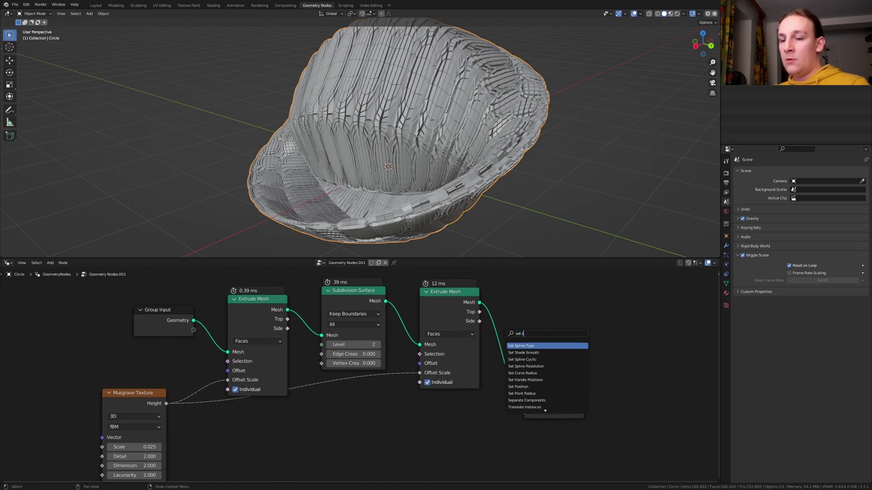
{"action": "left_click", "coordinate": [523, 346]}
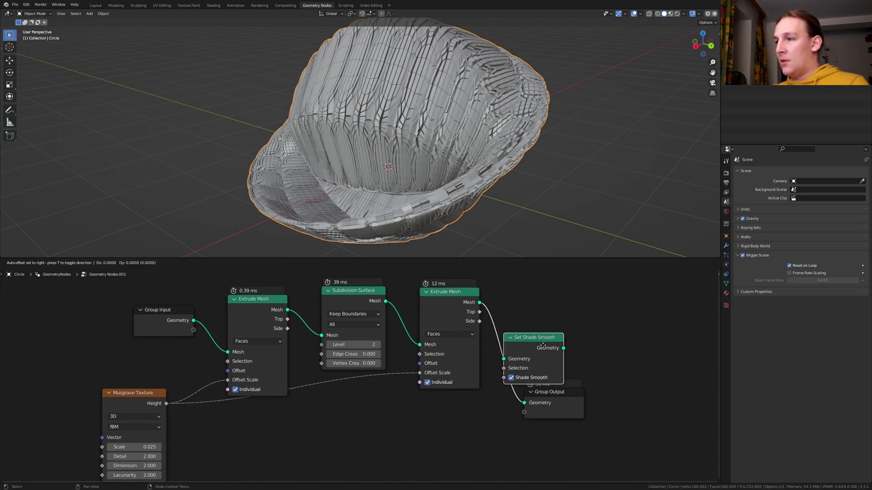
{"action": "left_click", "coordinate": [529, 339]}
{"action": "key", "text": "shift+a"}
{"action": "type", "text": "set mat"}
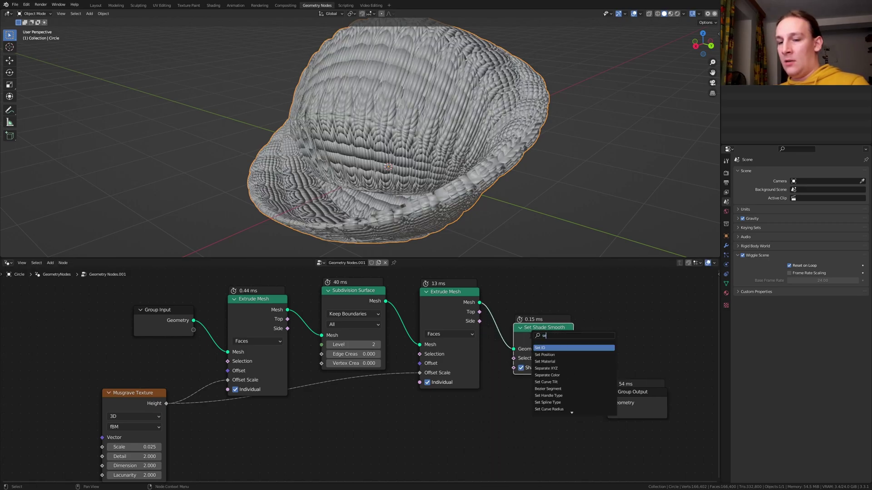
{"action": "left_click", "coordinate": [545, 346]}
{"action": "left_click", "coordinate": [601, 350]}
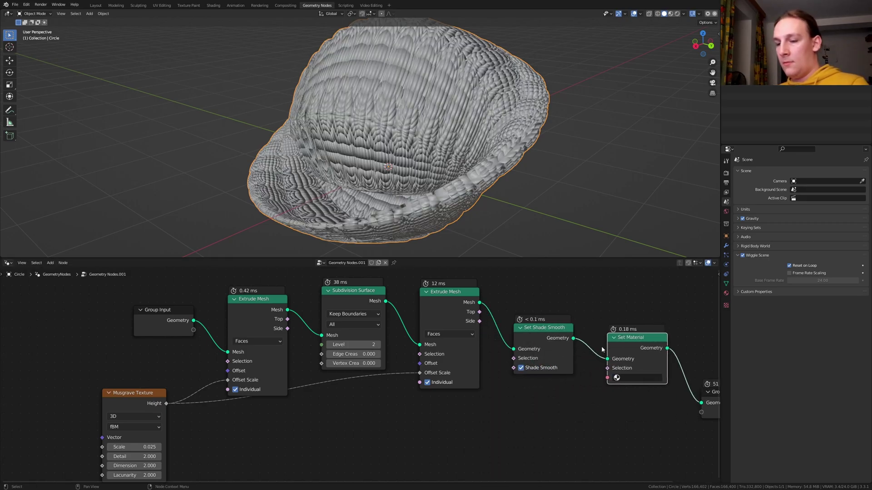
Step: Duplicate the Subdivision Surface node after the second extrusion
{"action": "left_click", "coordinate": [353, 298]}
{"action": "key", "text": "shift+d"}
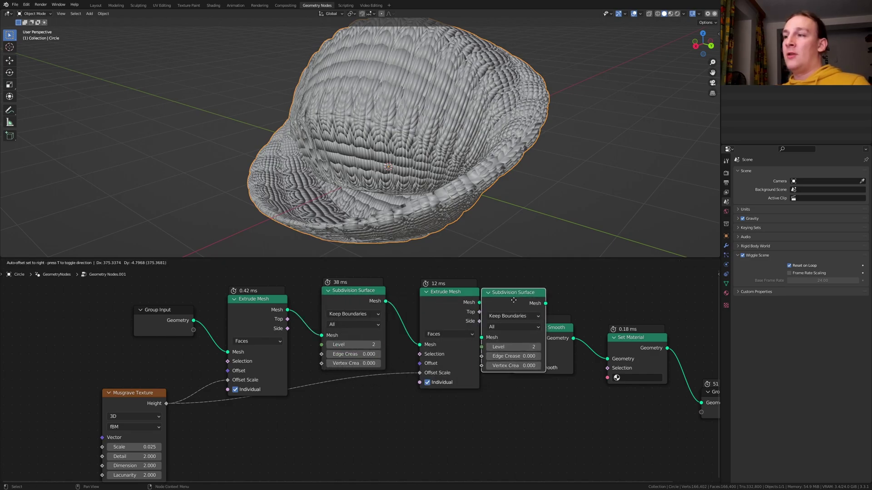
{"action": "left_click", "coordinate": [515, 303]}
{"action": "middle_click_drag", "start_coordinate": [514, 303], "coordinate": [338, 315]}
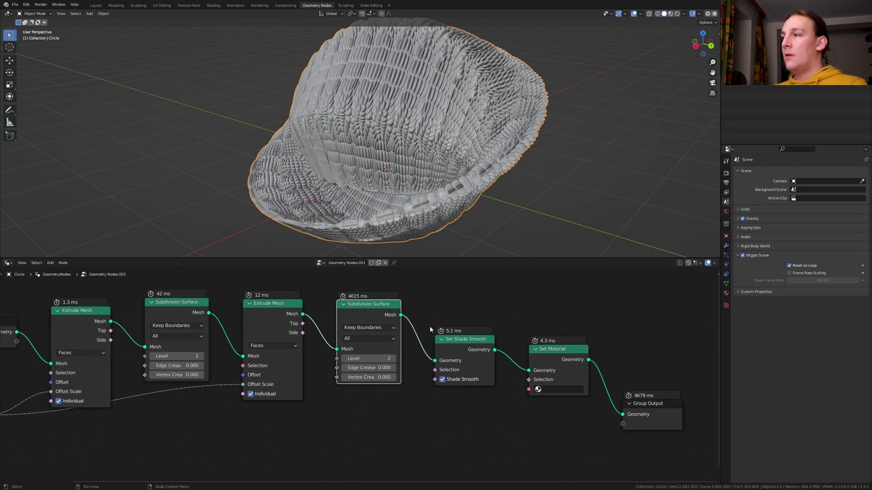
Step: Create a new material and pick 'Material' in the Set Material node
{"action": "left_click", "coordinate": [726, 293]}
{"action": "left_click", "coordinate": [787, 202]}
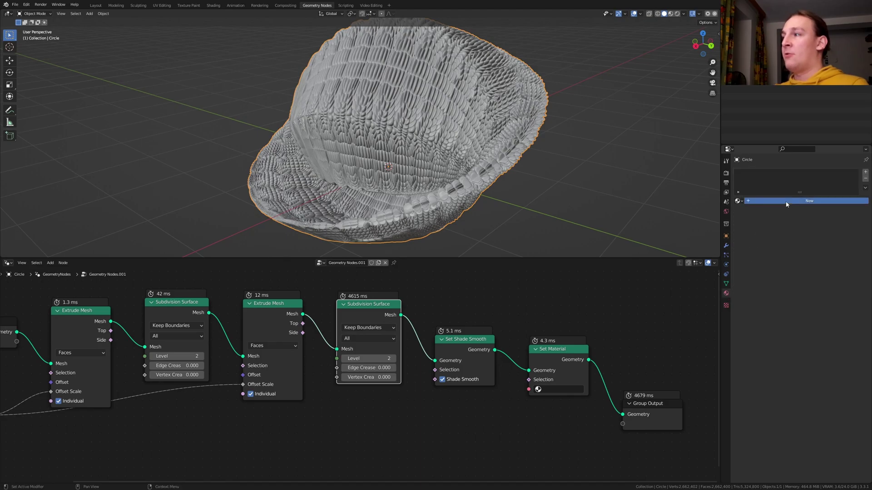
{"action": "left_click", "coordinate": [557, 389]}
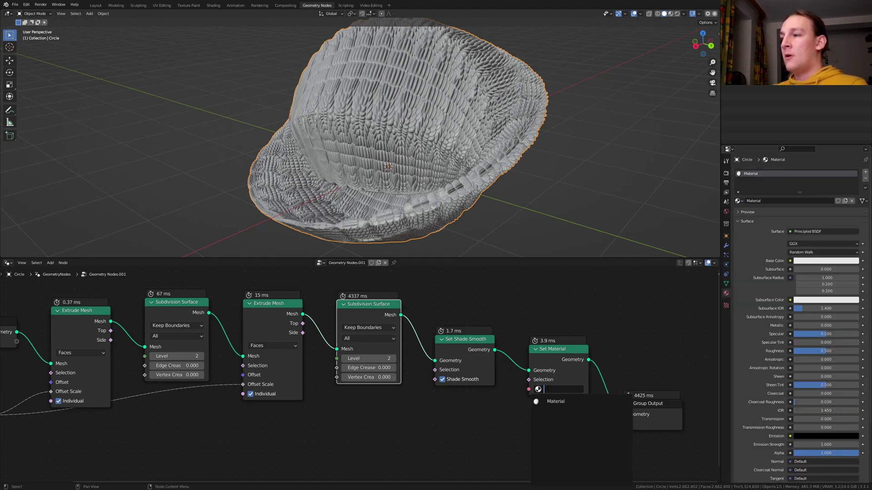
{"action": "left_click", "coordinate": [556, 402]}
Step: In the Shading workspace with Rendered view, set the world colour to a Sky Texture
{"action": "left_click", "coordinate": [213, 5]}
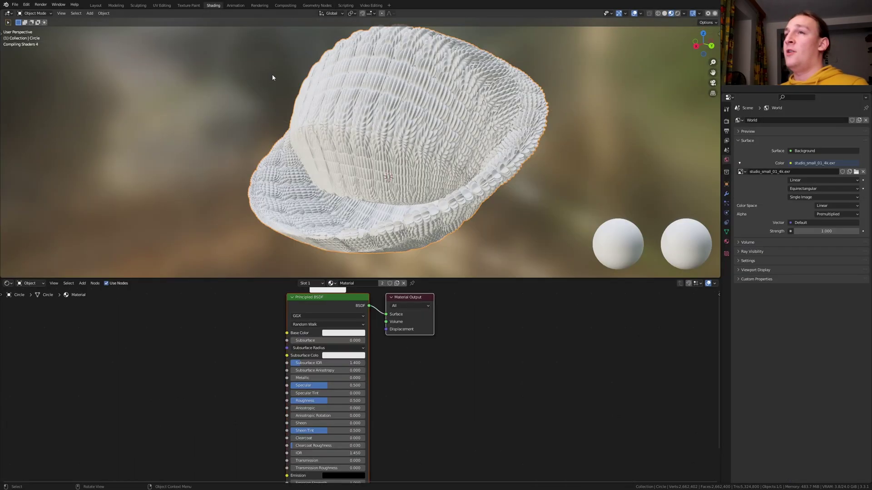
{"action": "left_click", "coordinate": [677, 14]}
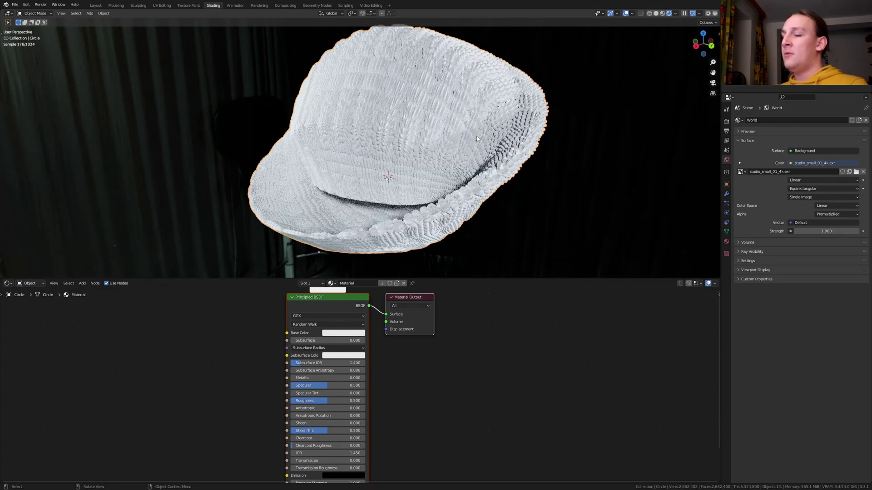
{"action": "left_click", "coordinate": [791, 163]}
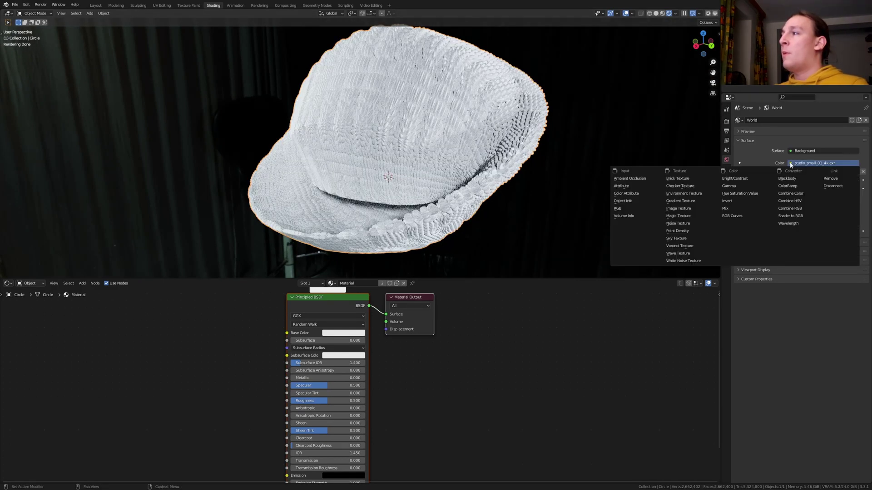
{"action": "left_click", "coordinate": [691, 241]}
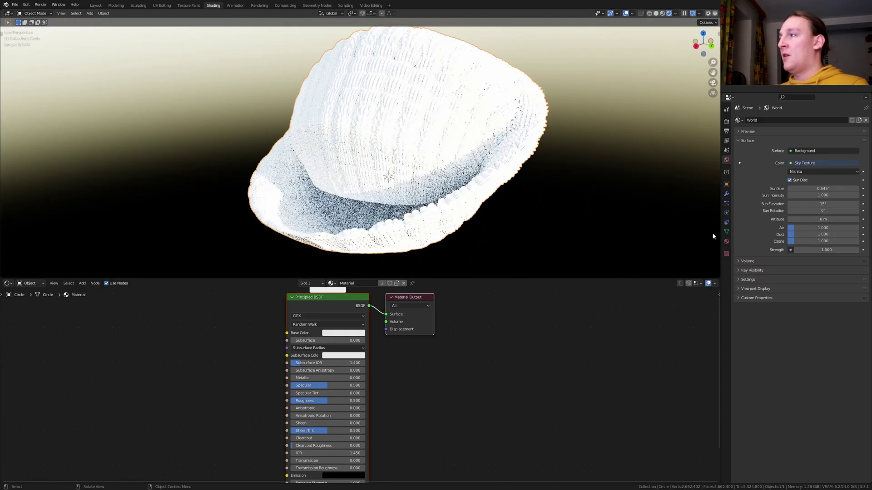
Step: Set sun elevation 5°, sun rotation 455°, and Air, Dust and Ozone to 3
{"action": "left_click", "coordinate": [832, 204]}
{"action": "type", "text": "5"}
{"action": "key", "text": "Return"}
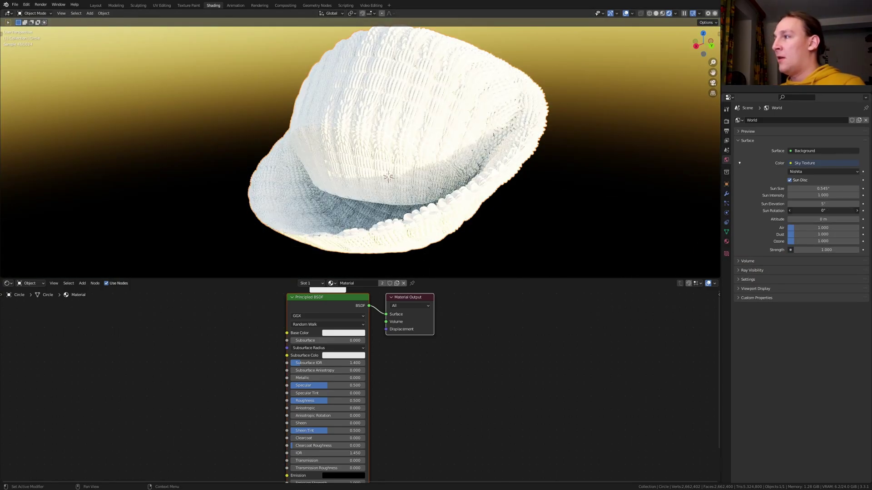
{"action": "left_click", "coordinate": [832, 210]}
{"action": "type", "text": "455"}
{"action": "key", "text": "Return"}
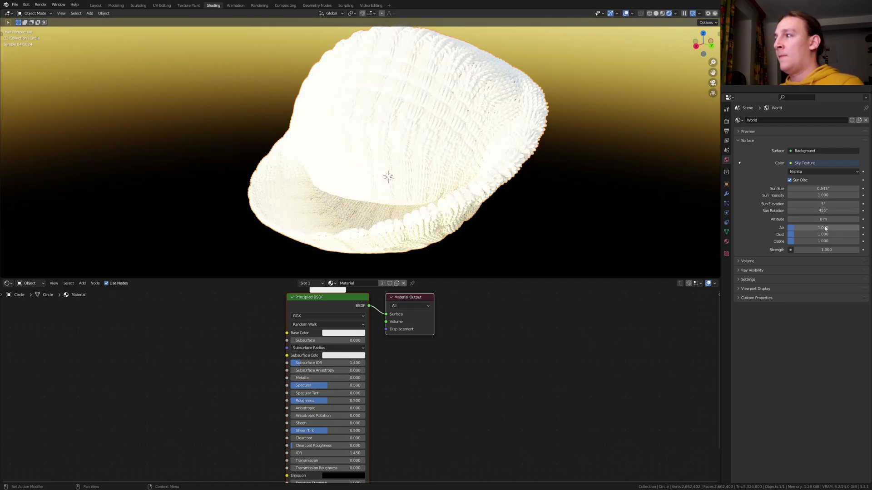
{"action": "left_click_drag", "start_coordinate": [824, 227], "coordinate": [824, 242]}
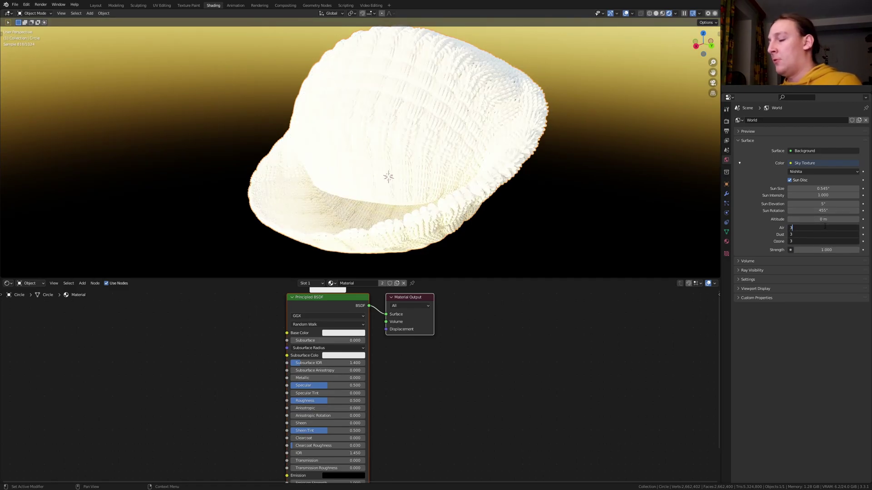
{"action": "key", "text": "Return"}
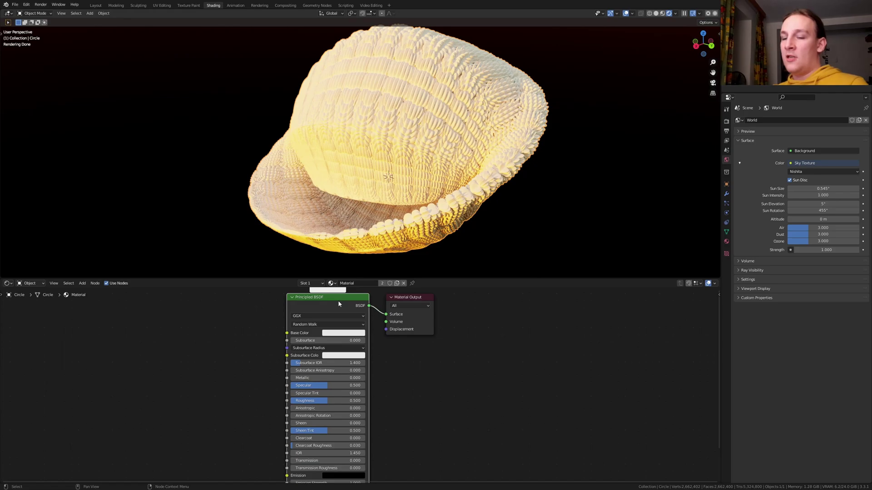
Step: Replace the Principled BSDF with a Mix Shader connected to the material Surface
{"action": "key", "text": "x"}
{"action": "key", "text": "shift+a"}
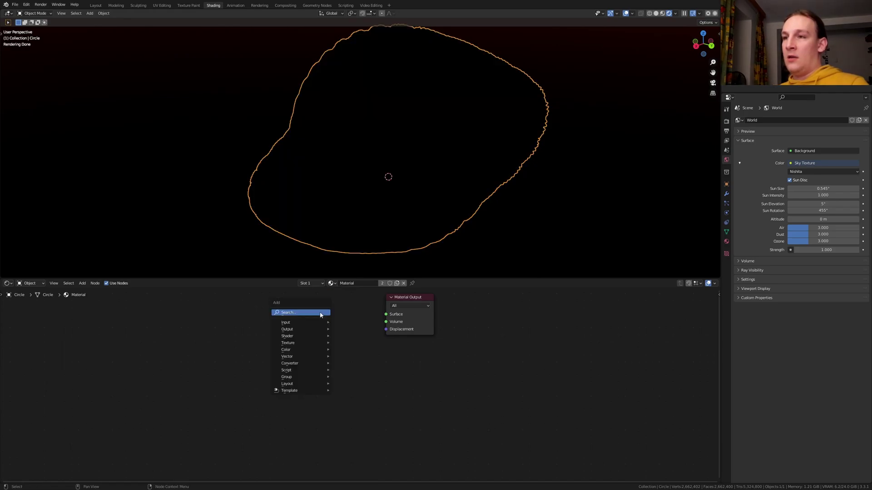
{"action": "type", "text": "mix"}
{"action": "key", "text": "Return"}
{"action": "left_click", "coordinate": [323, 336]}
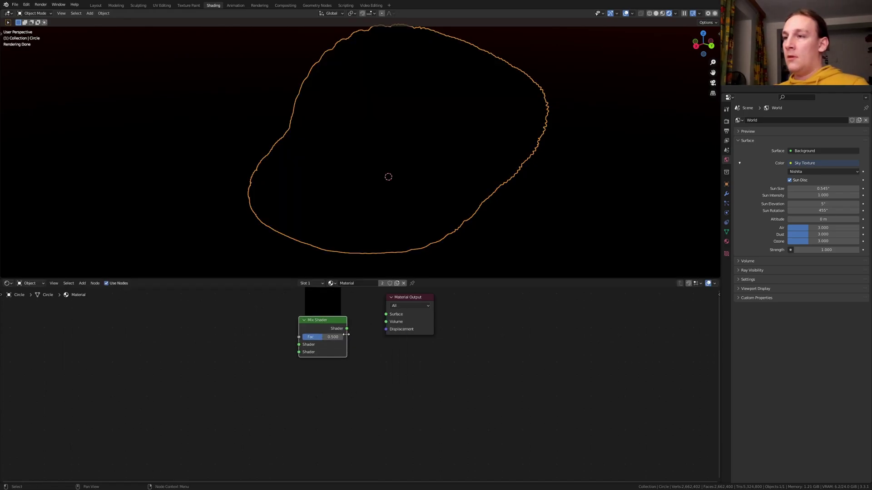
{"action": "left_click_drag", "start_coordinate": [346, 329], "coordinate": [385, 315]}
{"action": "middle_click_drag", "start_coordinate": [345, 318], "coordinate": [422, 322]}
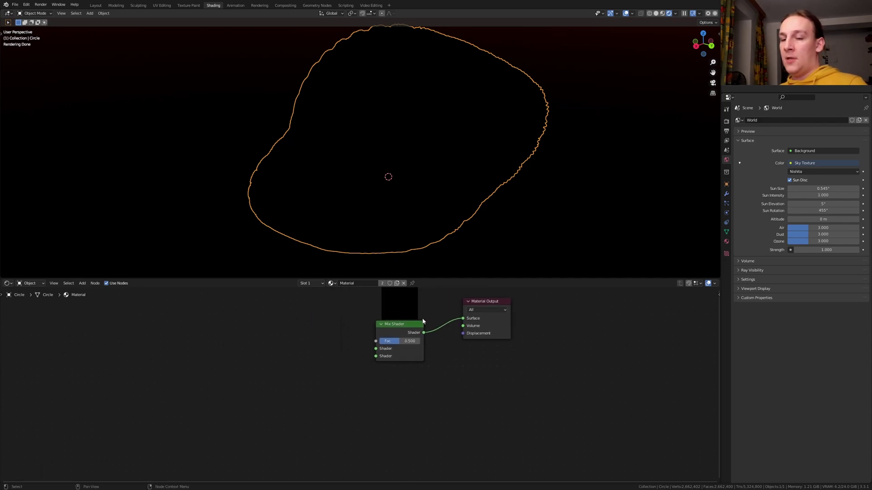
Step: Add a Glass BSDF feeding the Mix Shader's first shader input
{"action": "key", "text": "shift+a"}
{"action": "left_click", "coordinate": [422, 322]}
{"action": "type", "text": "g"}
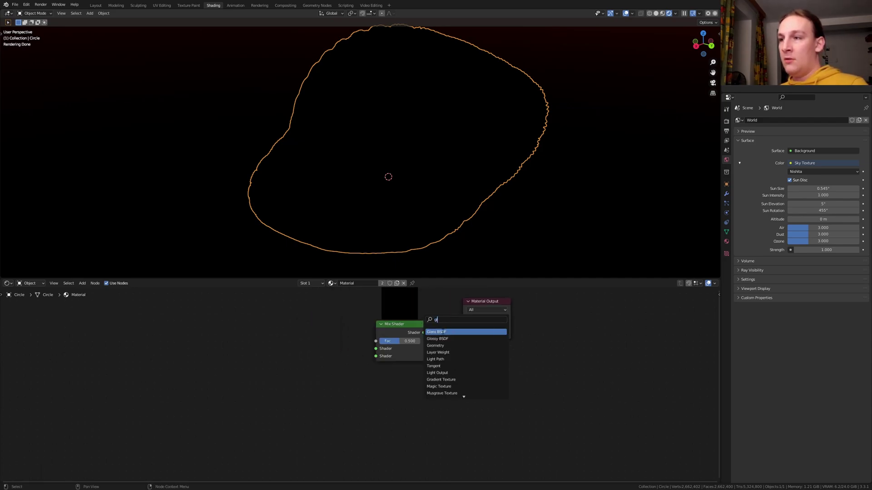
{"action": "key", "text": "Return"}
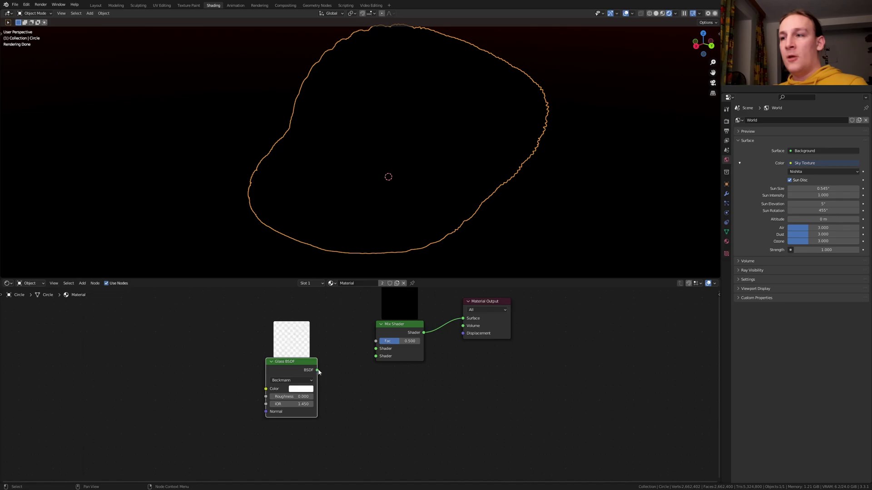
{"action": "left_click_drag", "start_coordinate": [318, 370], "coordinate": [375, 349]}
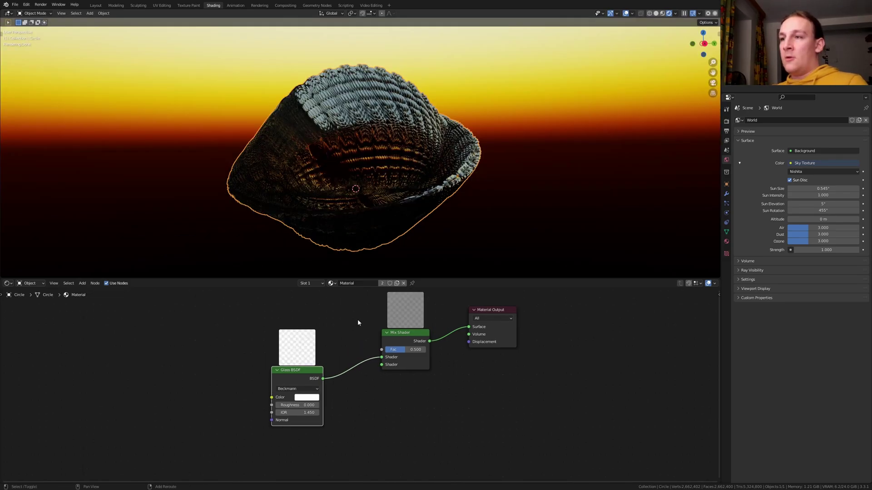
Step: Add a Subsurface Scattering node feeding the Mix Shader's second shader input
{"action": "key", "text": "shift+a"}
{"action": "type", "text": "s"}
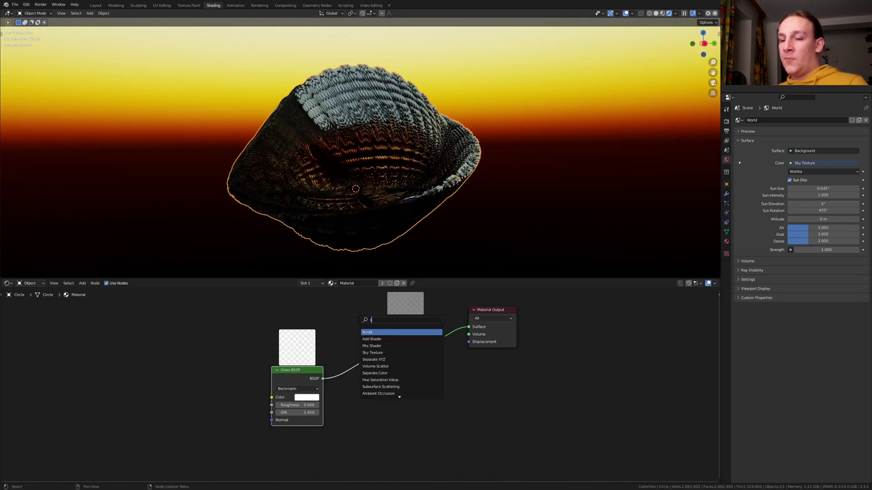
{"action": "type", "text": "ub"}
{"action": "left_click", "coordinate": [395, 333]}
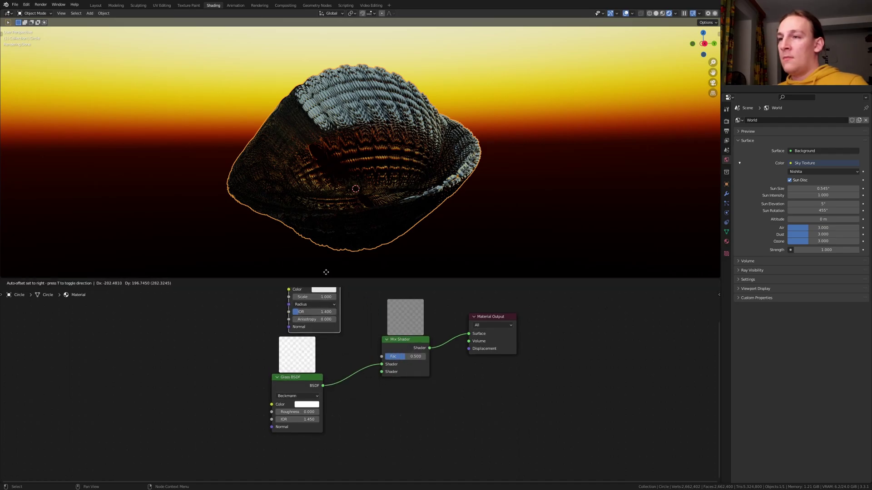
{"action": "left_click", "coordinate": [309, 329]}
{"action": "left_click_drag", "start_coordinate": [331, 334], "coordinate": [381, 434]}
{"action": "middle_click_drag", "start_coordinate": [360, 365], "coordinate": [378, 335]}
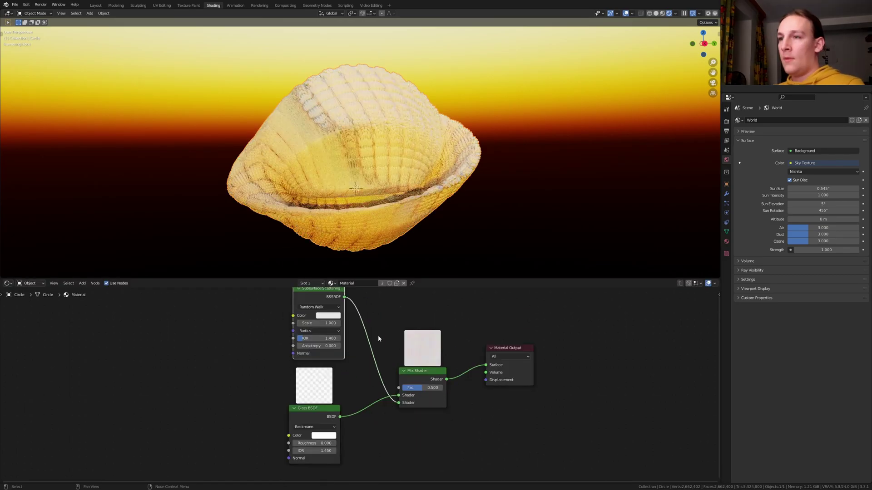
Step: Set the subsurface colour to light cyan and paste it onto the Glass BSDF
{"action": "left_click", "coordinate": [337, 316]}
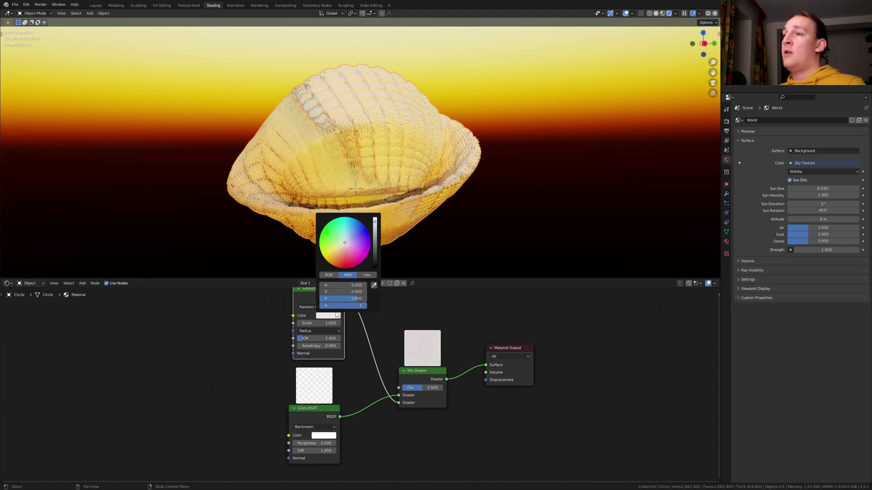
{"action": "left_click", "coordinate": [344, 234]}
{"action": "key", "text": "ctrl+c"}
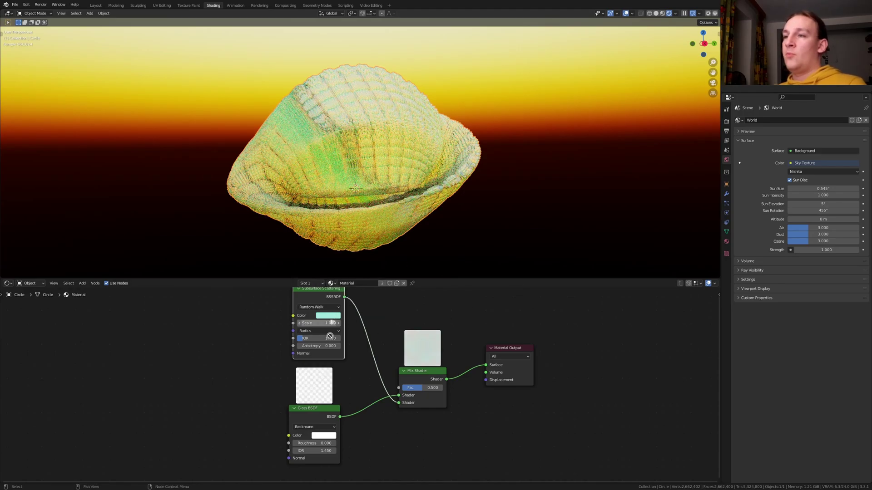
{"action": "key", "text": "ctrl+v"}
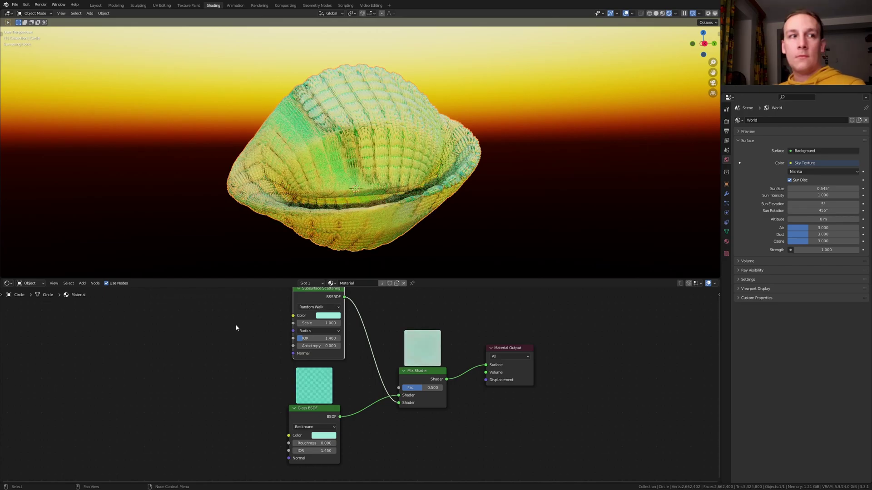
Step: Add a ColorRamp into the Mix Shader Fac with its black stop at 0.332
{"action": "middle_click_drag", "start_coordinate": [211, 333], "coordinate": [343, 334]}
{"action": "key", "text": "shift+a"}
{"action": "left_click", "coordinate": [342, 334]}
{"action": "type", "text": "ramp"}
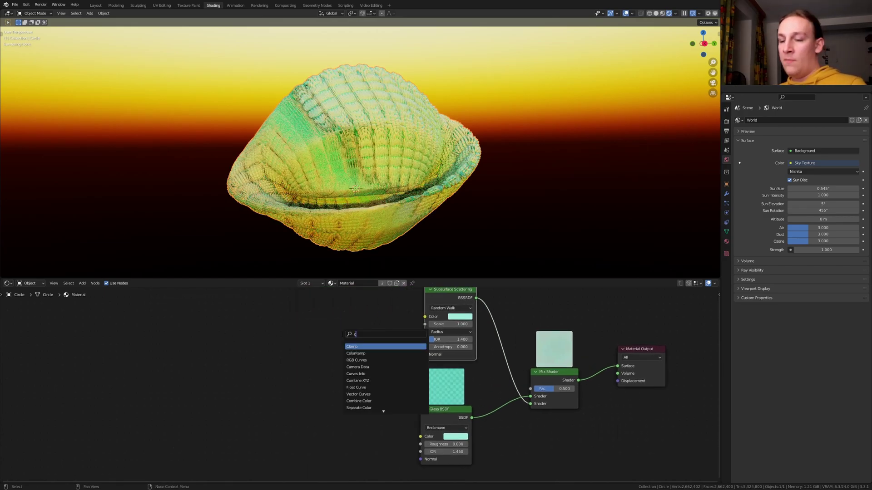
{"action": "key", "text": "Return"}
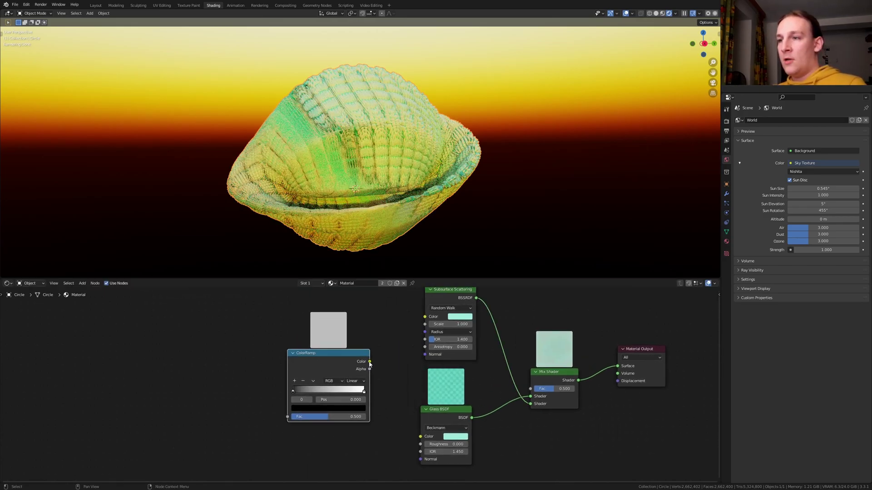
{"action": "left_click_drag", "start_coordinate": [370, 362], "coordinate": [530, 389]}
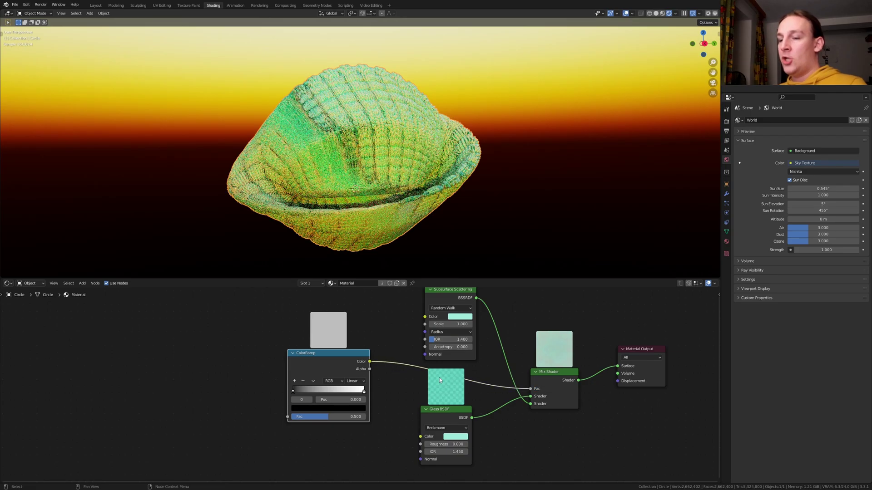
{"action": "left_click_drag", "start_coordinate": [293, 390], "coordinate": [330, 391]}
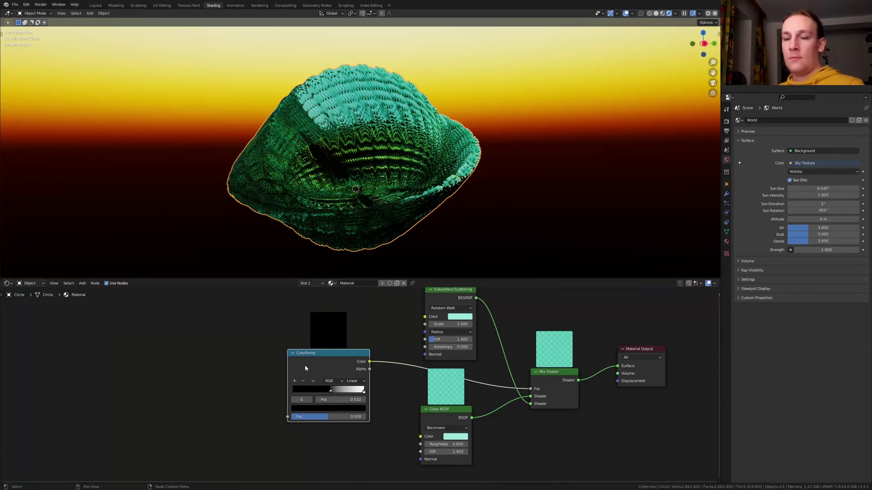
Step: Feed the ColorRamp from Object texture coordinates through a Mapping node, dropping the Image Texture
{"action": "key", "text": "ctrl+t"}
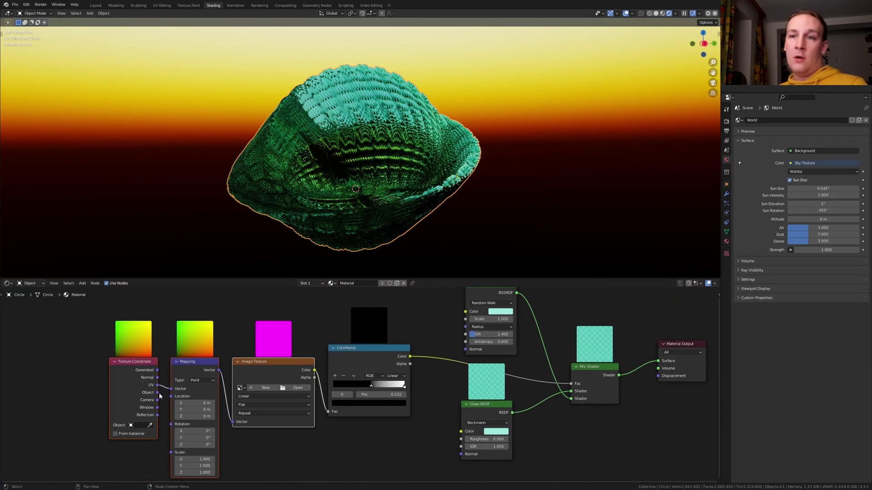
{"action": "left_click_drag", "start_coordinate": [157, 392], "coordinate": [171, 389]}
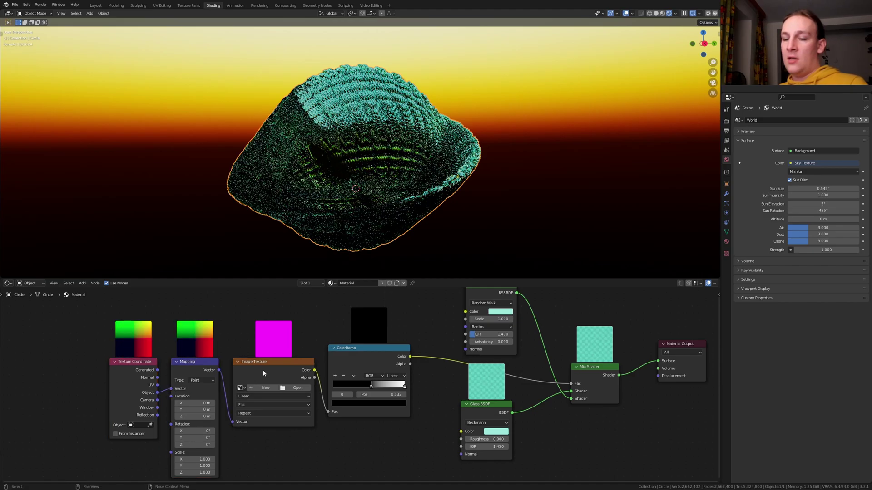
{"action": "key", "text": "x"}
{"action": "left_click_drag", "start_coordinate": [218, 370], "coordinate": [322, 411]}
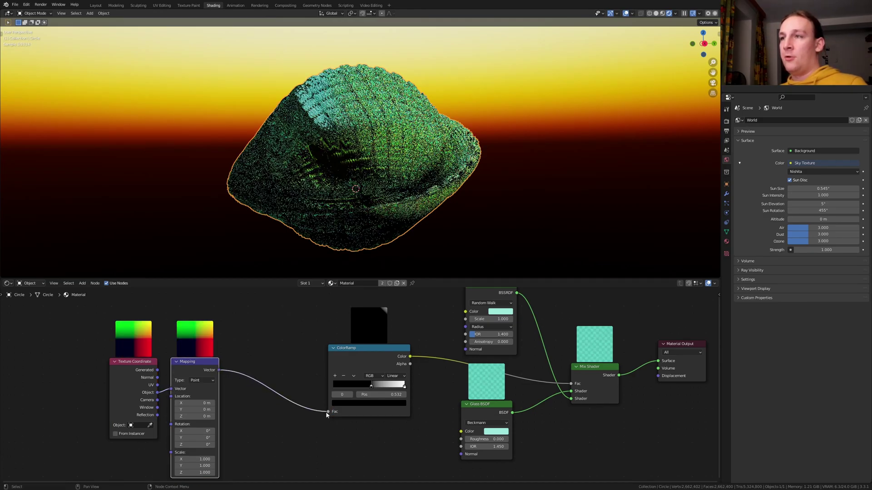
Step: Insert a Wave Texture between Mapping and ColorRamp, set to Rings along Y
{"action": "key", "text": "shift+a"}
{"action": "left_click", "coordinate": [288, 359]}
{"action": "type", "text": "wa"}
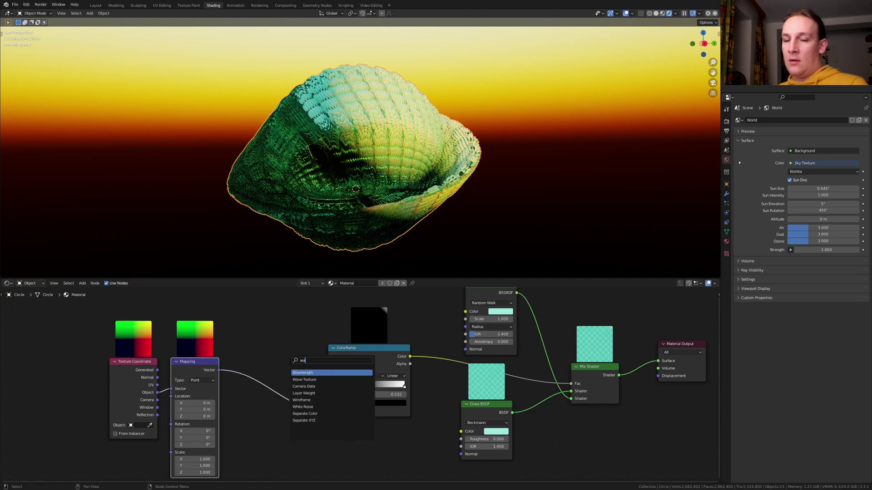
{"action": "type", "text": "v"}
{"action": "key", "text": "Down"}
{"action": "key", "text": "Return"}
{"action": "left_click", "coordinate": [276, 370]}
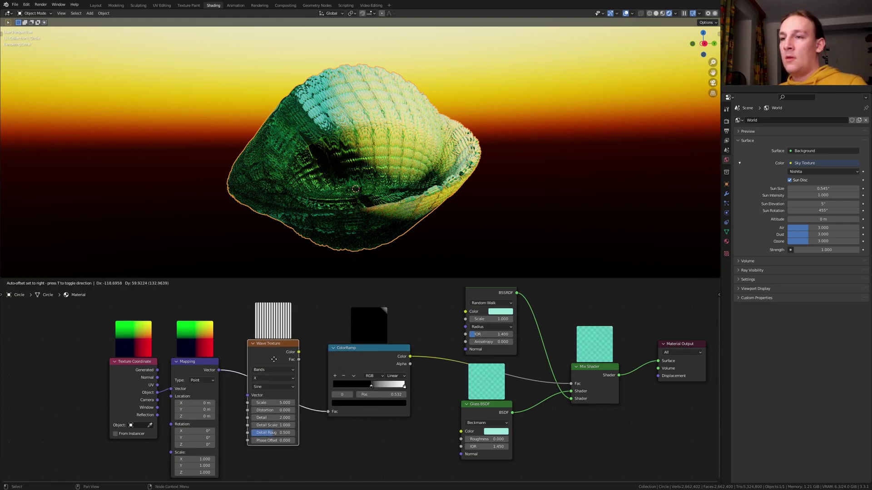
{"action": "left_click", "coordinate": [276, 369]}
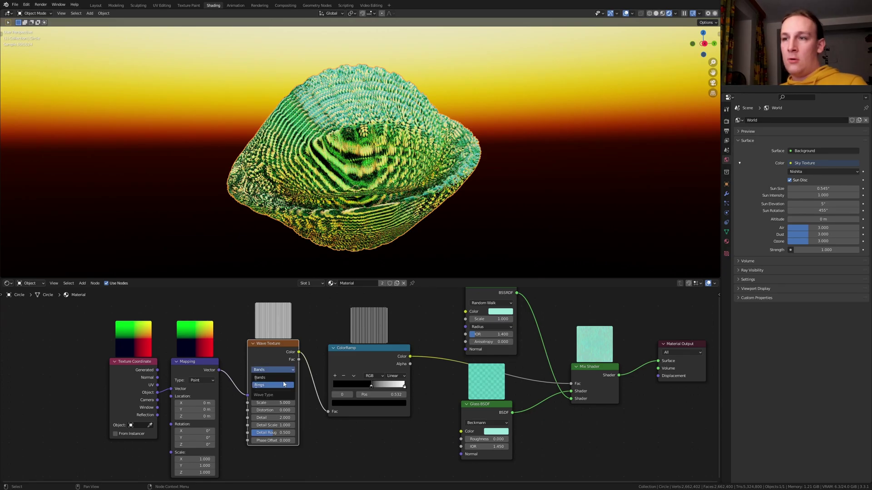
{"action": "left_click", "coordinate": [284, 385]}
{"action": "left_click", "coordinate": [274, 378]}
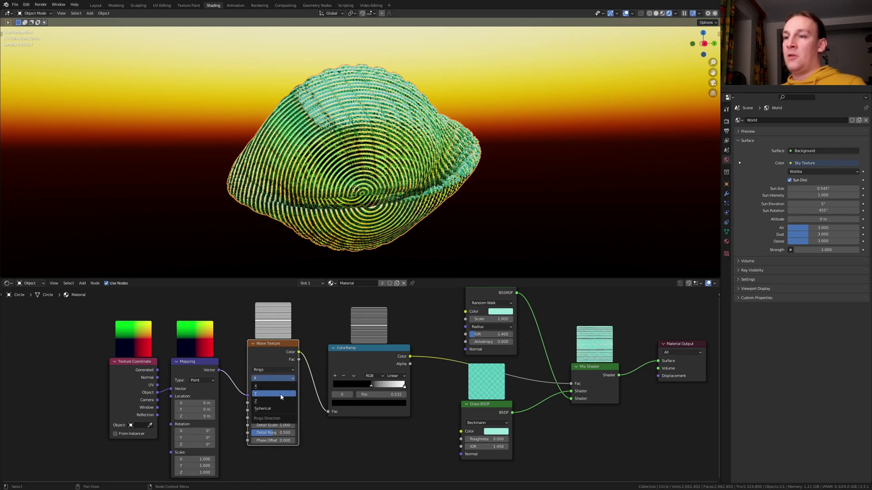
{"action": "left_click", "coordinate": [281, 394]}
Step: Set the Mapping scale to 1.5 on all axes and link the wave colour to glass roughness
{"action": "mouse_move", "coordinate": [220, 371]}
{"action": "left_mouse_down"}
{"action": "mouse_move", "coordinate": [248, 403]}
{"action": "mouse_move", "coordinate": [222, 374]}
{"action": "left_mouse_up"}
{"action": "middle_click_drag", "start_coordinate": [222, 374], "coordinate": [254, 334]}
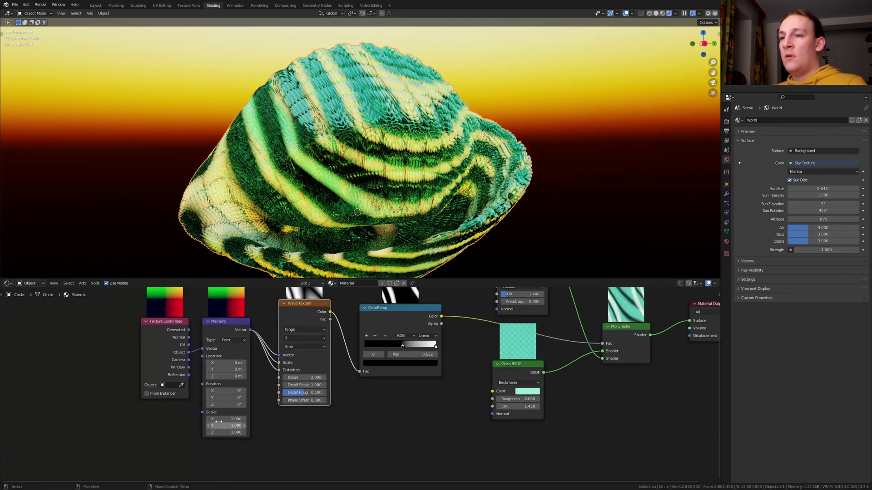
{"action": "left_click", "coordinate": [226, 418]}
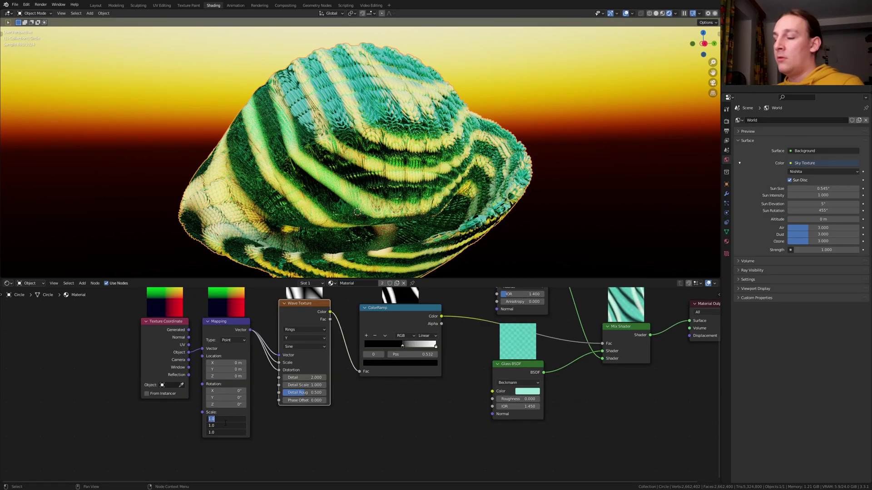
{"action": "type", "text": "1.5"}
{"action": "key", "text": "Return"}
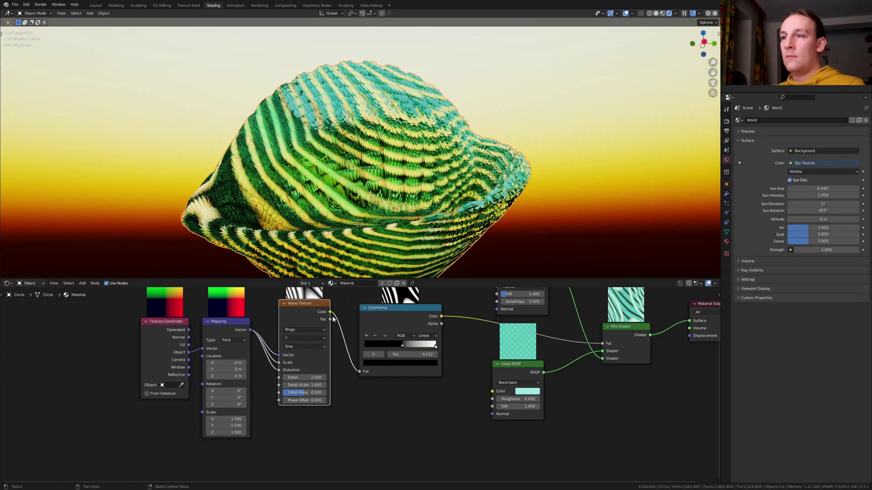
{"action": "left_click_drag", "start_coordinate": [330, 312], "coordinate": [495, 402]}
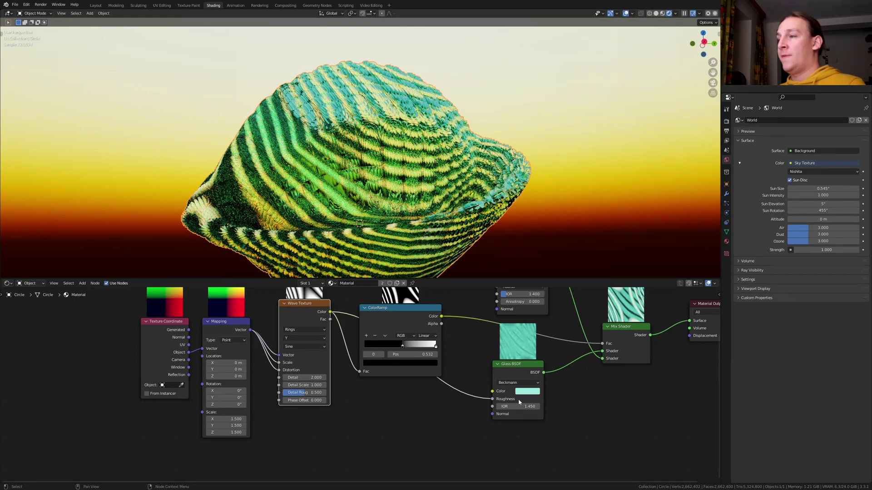
{"action": "middle_click_drag", "start_coordinate": [428, 417], "coordinate": [412, 459]}
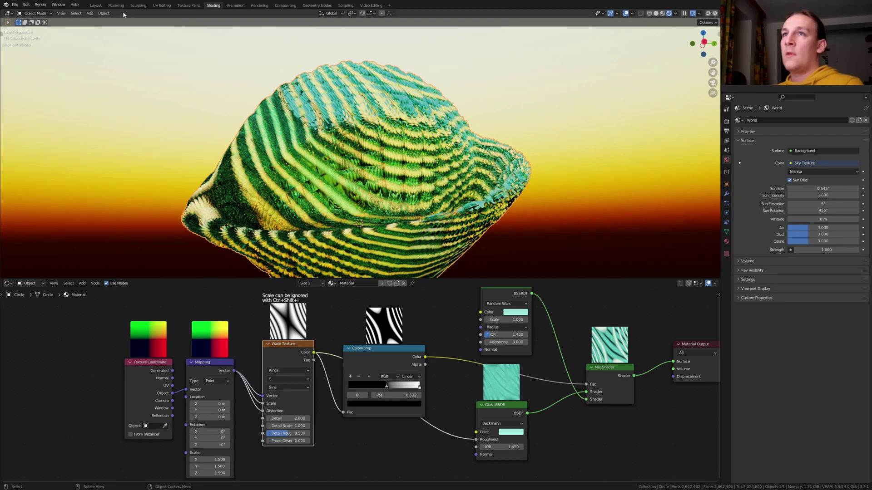
Step: Back in Layout, add a camera aligned to the current view at 4.7137, 2.5163, 0.22875 m
{"action": "left_click", "coordinate": [96, 5]}
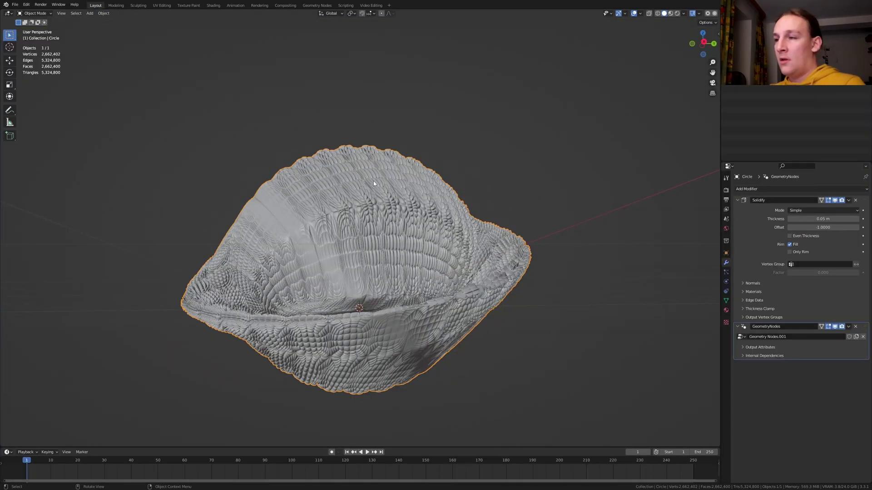
{"action": "middle_click_drag", "start_coordinate": [373, 181], "coordinate": [396, 188]}
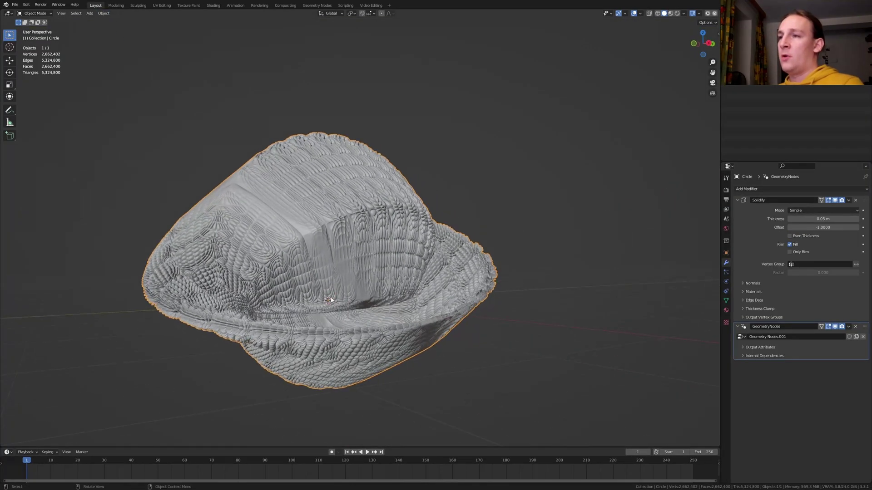
{"action": "scroll", "coordinate": [346, 330], "scroll_direction": "up", "scroll_amount": 2}
{"action": "key", "text": "shift+a"}
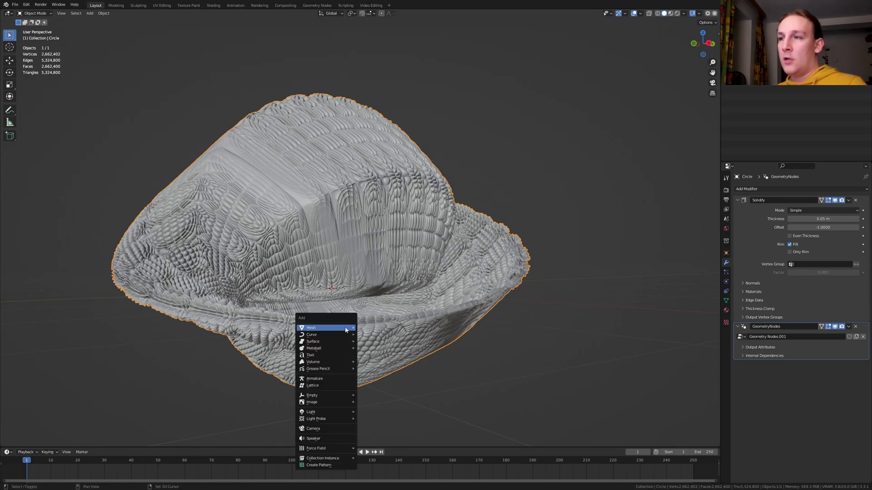
{"action": "left_click", "coordinate": [336, 430]}
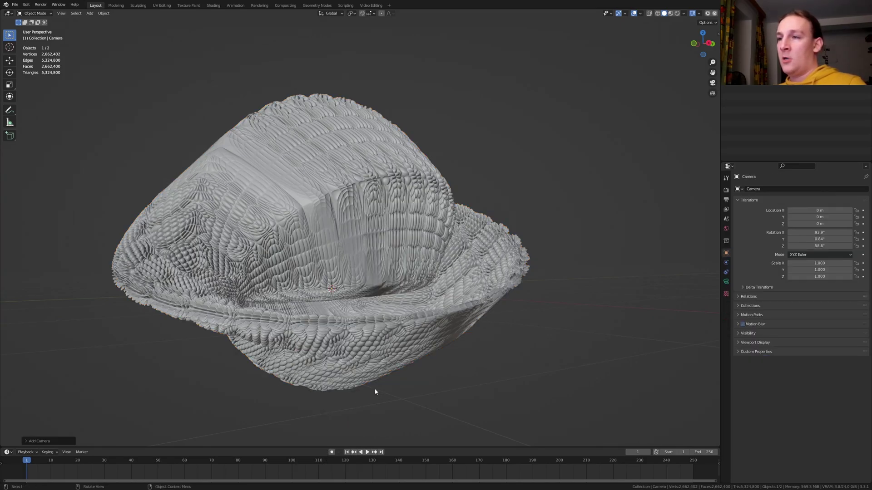
{"action": "key", "text": "ctrl+alt+KP_0"}
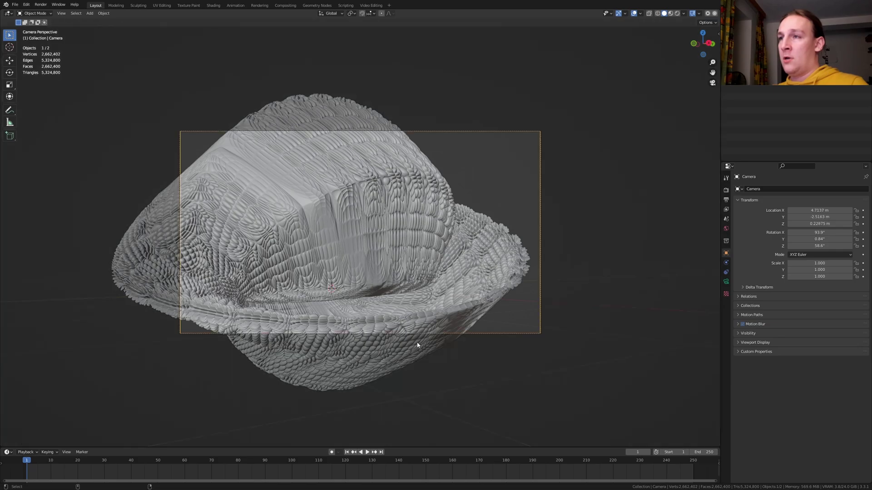
{"action": "left_click", "coordinate": [683, 14]}
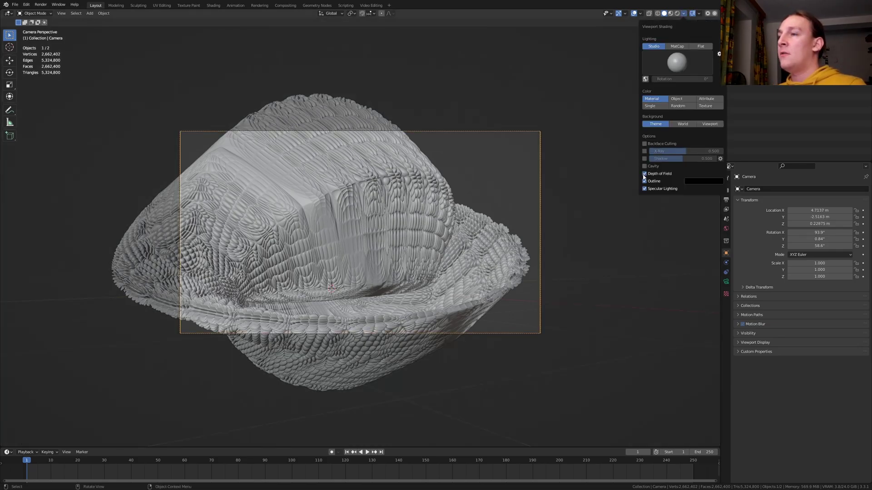
Step: Add a Plain Axes empty to the scene
{"action": "key", "text": "shift+a"}
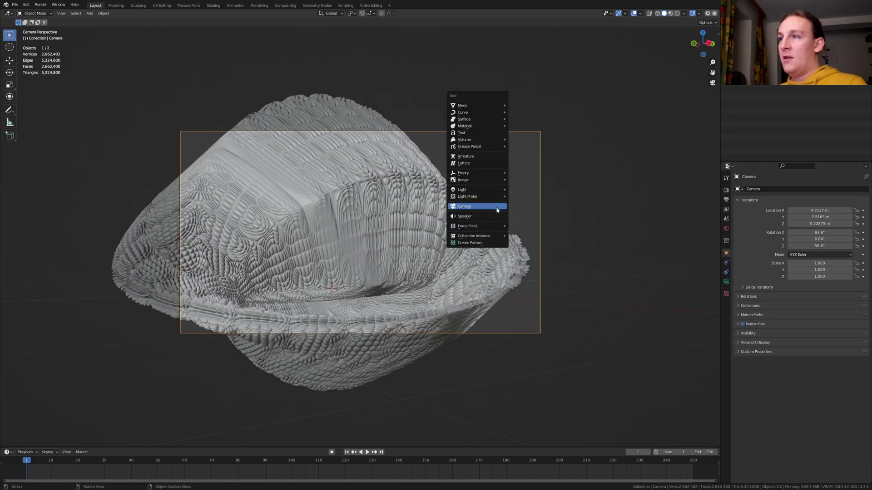
{"action": "mouse_move", "coordinate": [496, 173]}
{"action": "left_click", "coordinate": [526, 177]}
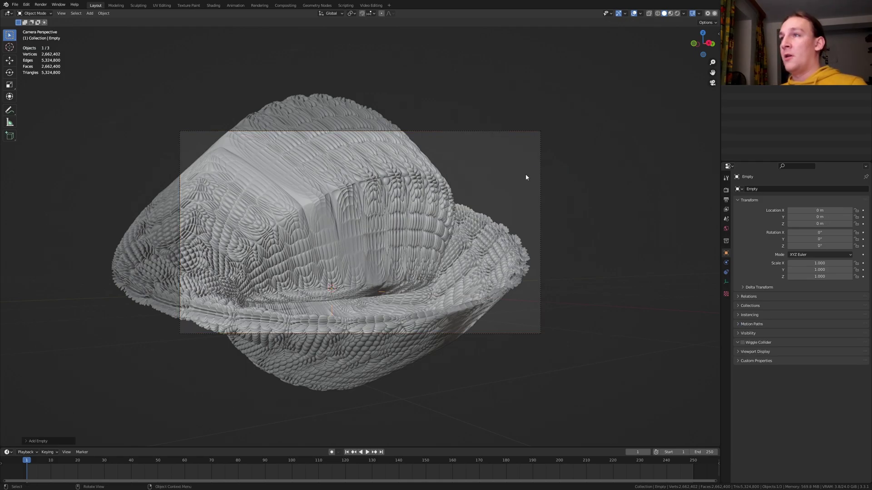
Step: With Face Project snapping on, move the empty onto the bowl's front surface
{"action": "left_click", "coordinate": [364, 14]}
{"action": "left_click", "coordinate": [371, 14]}
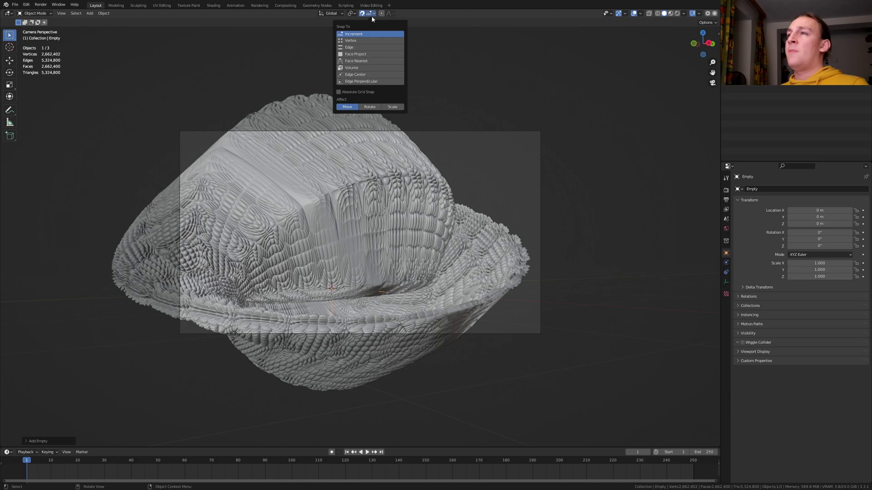
{"action": "left_click", "coordinate": [376, 54]}
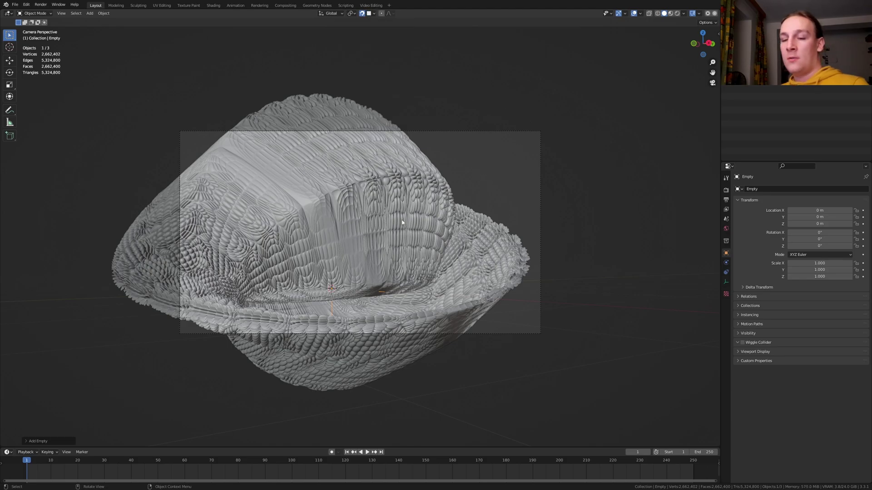
{"action": "key", "text": "g"}
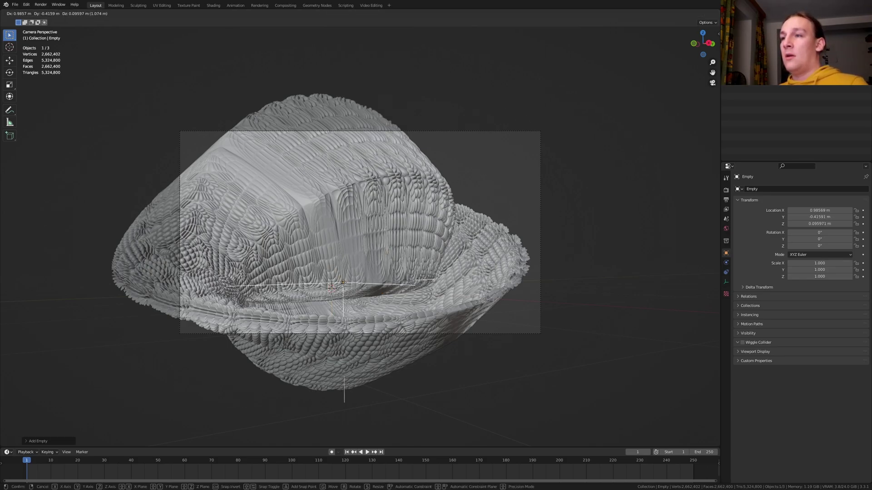
{"action": "left_click", "coordinate": [359, 236]}
{"action": "scroll", "coordinate": [357, 261], "scroll_direction": "up", "scroll_amount": 3}
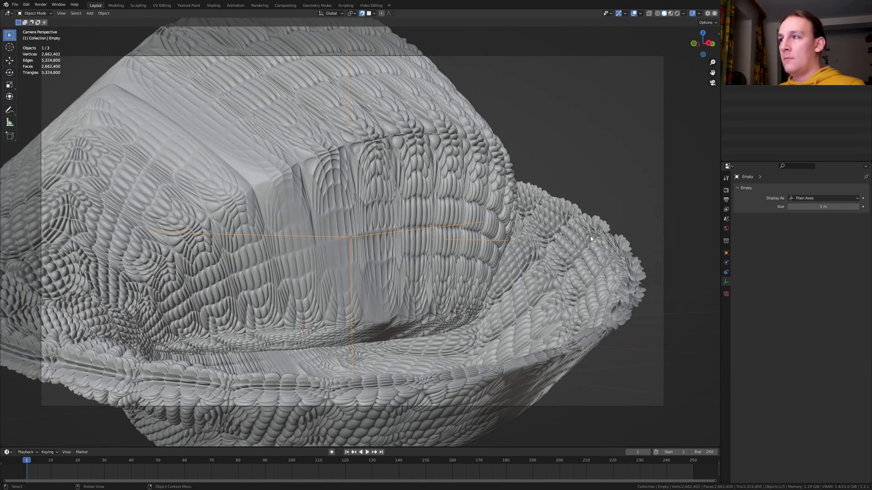
Step: Enable camera depth of field focused on the Empty with F-Stop 0.5
{"action": "left_click", "coordinate": [663, 210]}
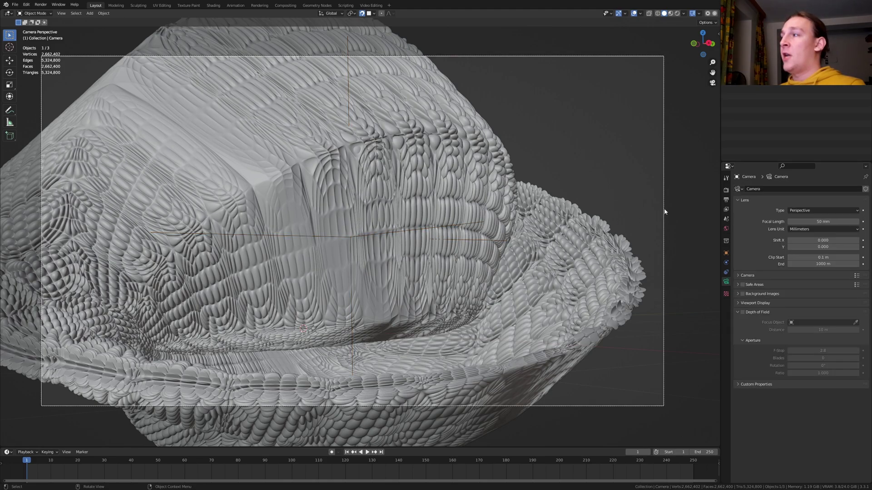
{"action": "left_click", "coordinate": [742, 312]}
{"action": "left_click", "coordinate": [798, 324]}
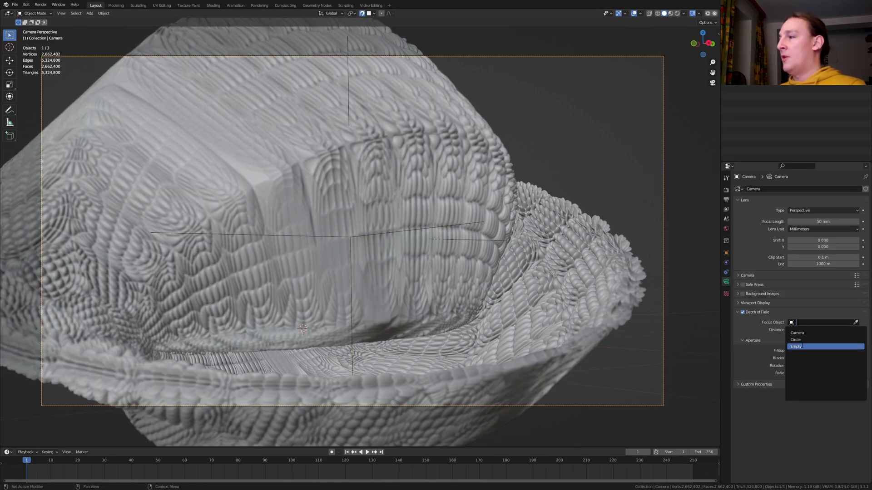
{"action": "left_click", "coordinate": [810, 347]}
{"action": "left_click", "coordinate": [812, 350]}
{"action": "type", "text": "0.5"}
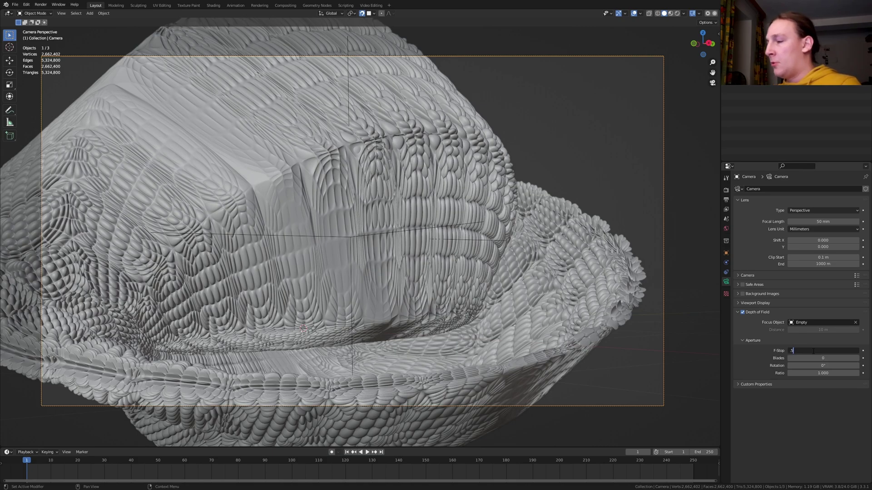
{"action": "key", "text": "Return"}
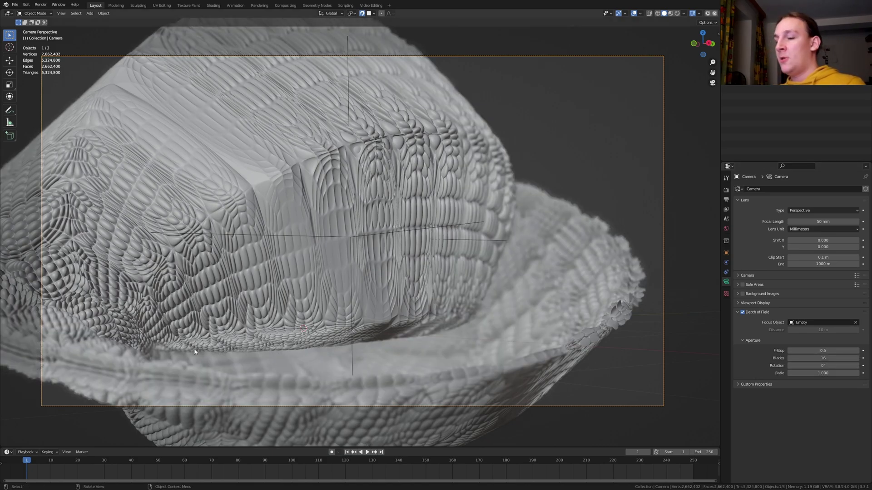
Step: Nudge the empty slightly higher and right, then switch snapping back to Increment
{"action": "left_click", "coordinate": [478, 226]}
{"action": "key", "text": "g"}
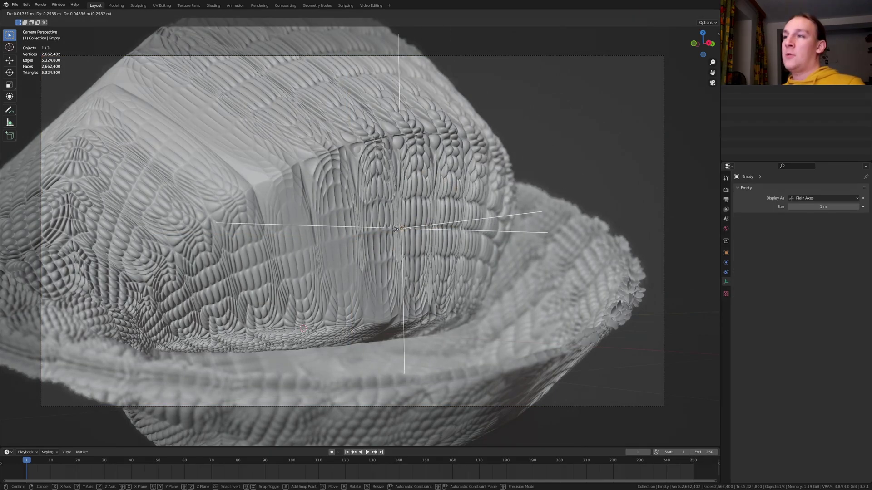
{"action": "left_click", "coordinate": [350, 246]}
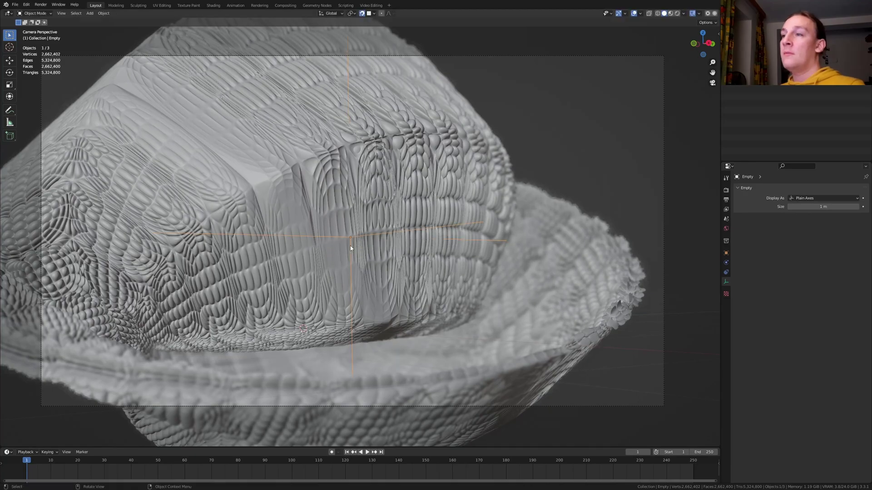
{"action": "left_click", "coordinate": [369, 13]}
{"action": "left_click", "coordinate": [372, 33]}
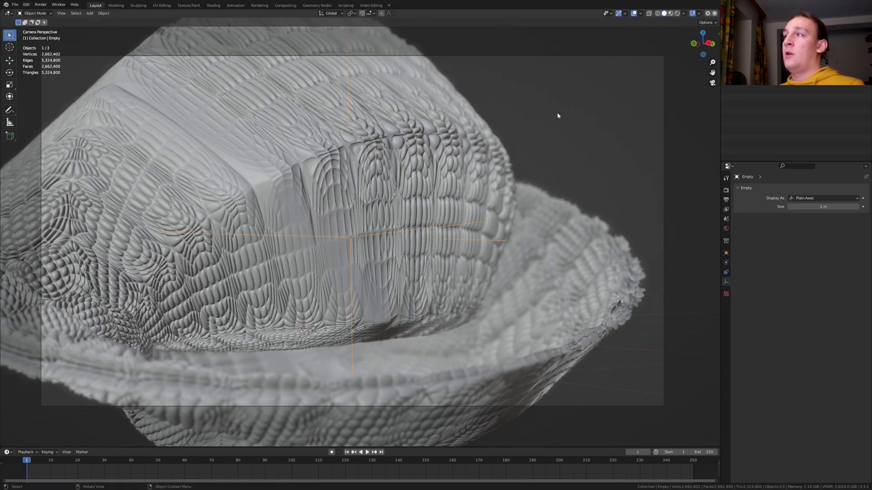
Step: Set the final render max samples to 2560
{"action": "left_click", "coordinate": [726, 190]}
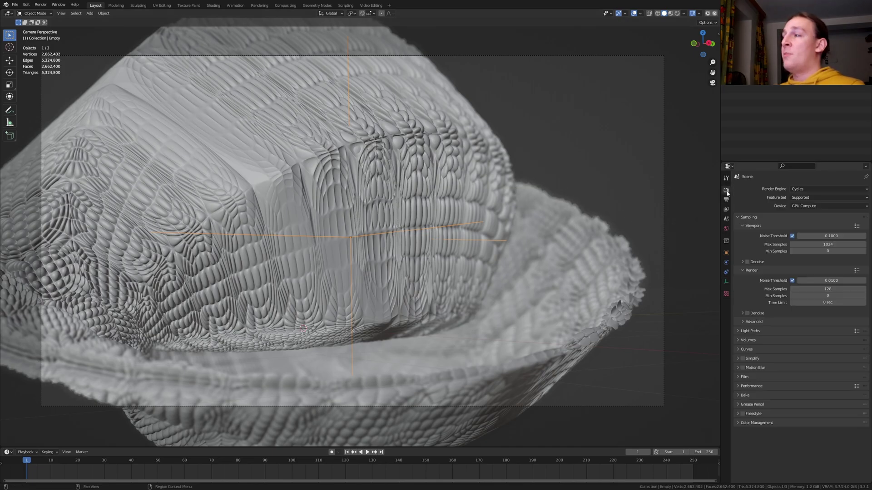
{"action": "left_click", "coordinate": [823, 289]}
{"action": "type", "text": "25"}
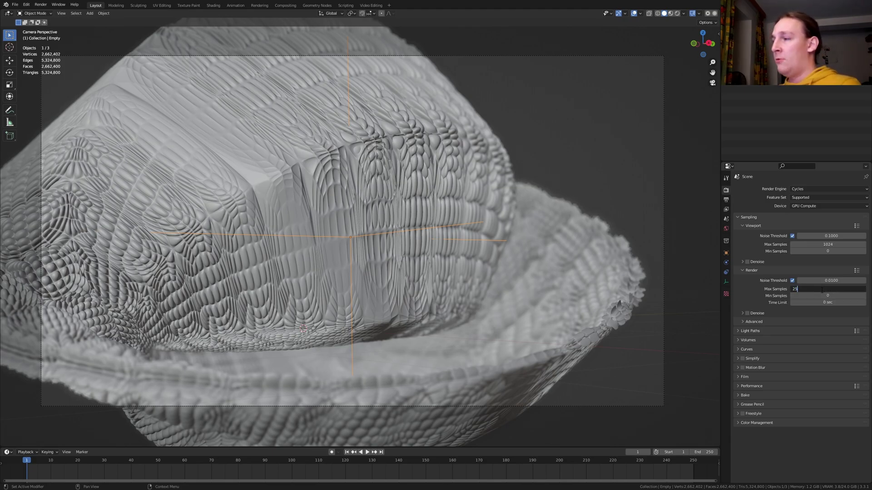
{"action": "type", "text": "60"}
{"action": "key", "text": "Return"}
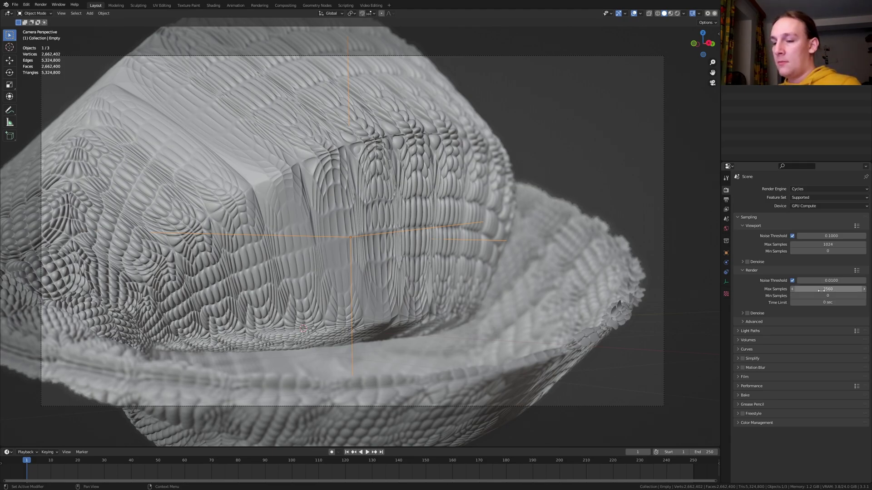
Step: Turn on Film Transparent and Transparent Glass
{"action": "left_click", "coordinate": [744, 377]}
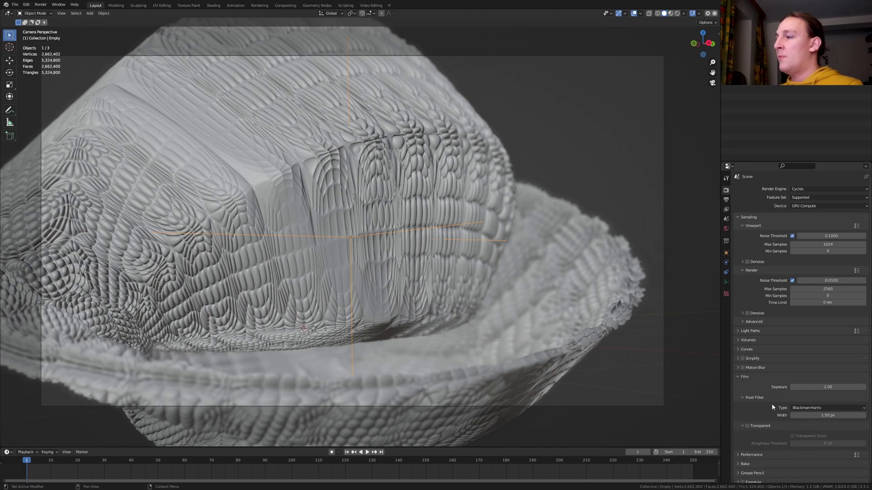
{"action": "left_click", "coordinate": [747, 426]}
{"action": "scroll", "coordinate": [758, 420], "scroll_direction": "down", "scroll_amount": 1}
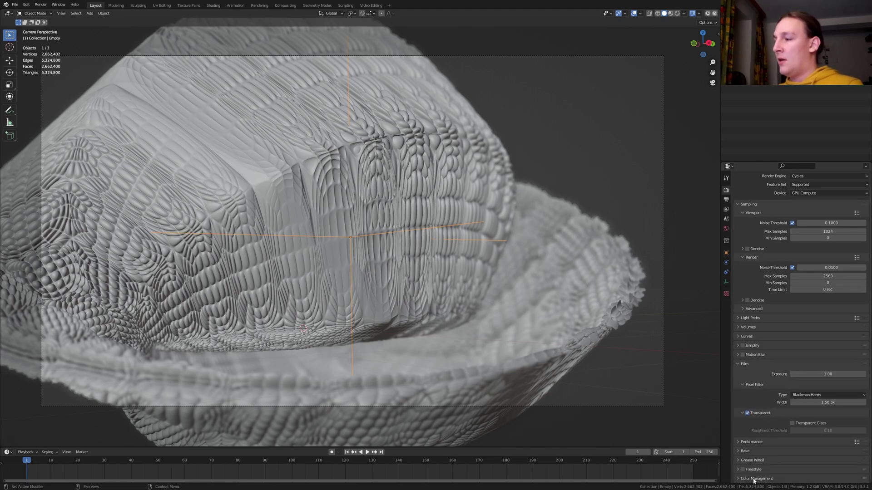
{"action": "scroll", "coordinate": [762, 449], "scroll_direction": "down", "scroll_amount": 4}
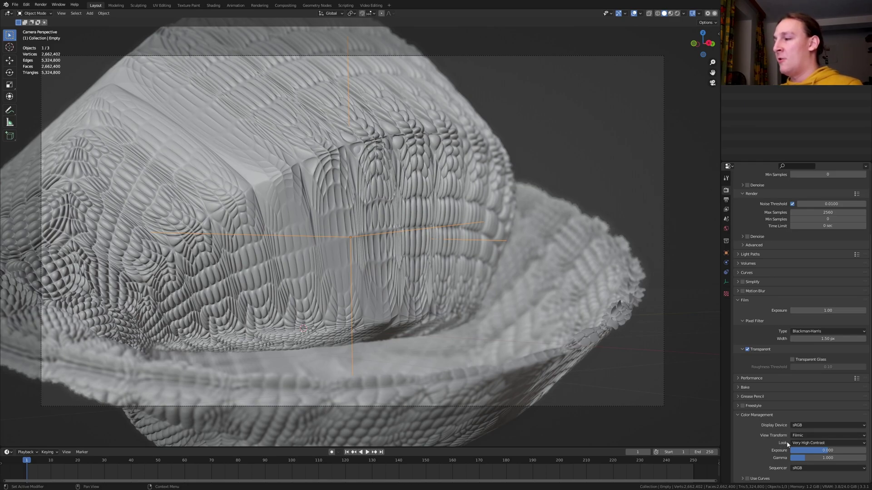
{"action": "left_click", "coordinate": [794, 360]}
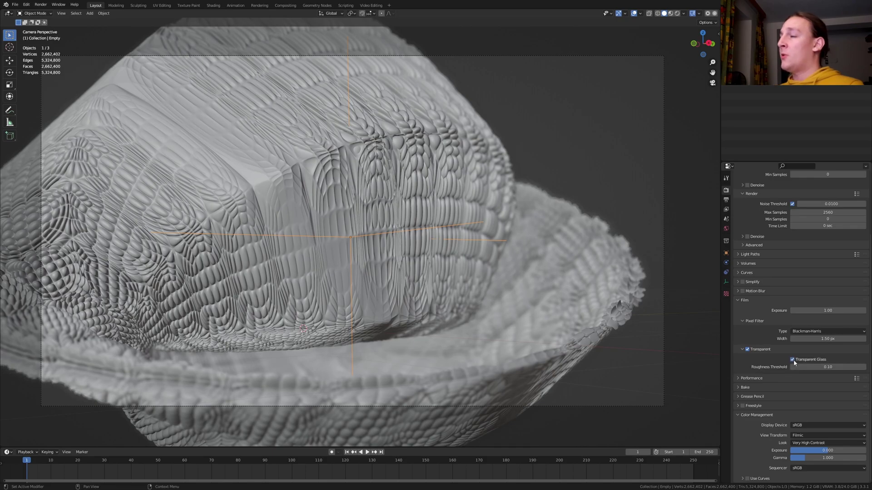
Step: In Compositing, insert an Alpha Over node between Denoise and Composite
{"action": "left_click", "coordinate": [292, 6]}
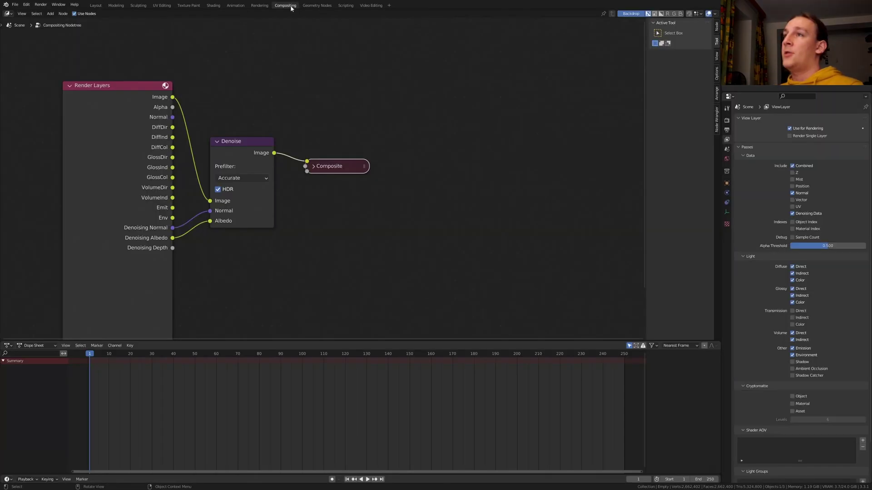
{"action": "middle_click_drag", "start_coordinate": [268, 148], "coordinate": [334, 167]}
{"action": "scroll", "coordinate": [320, 190], "scroll_direction": "up", "scroll_amount": 1}
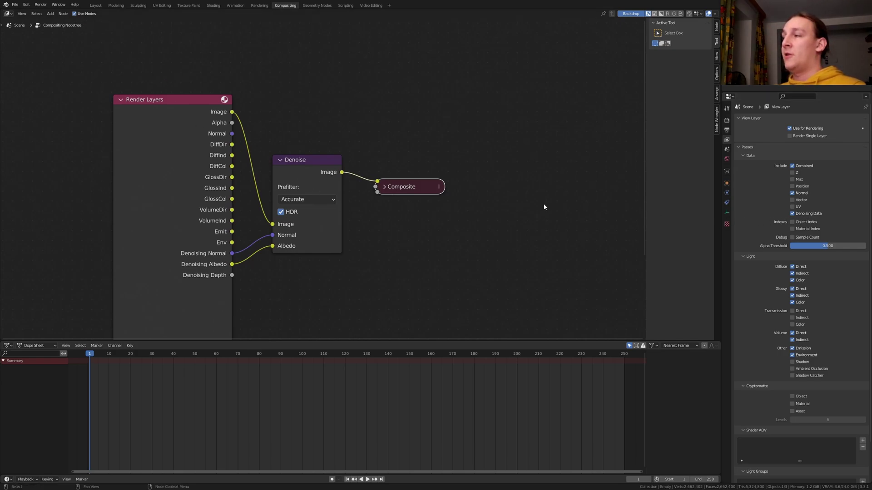
{"action": "key", "text": "shift+a"}
{"action": "type", "text": "alp"}
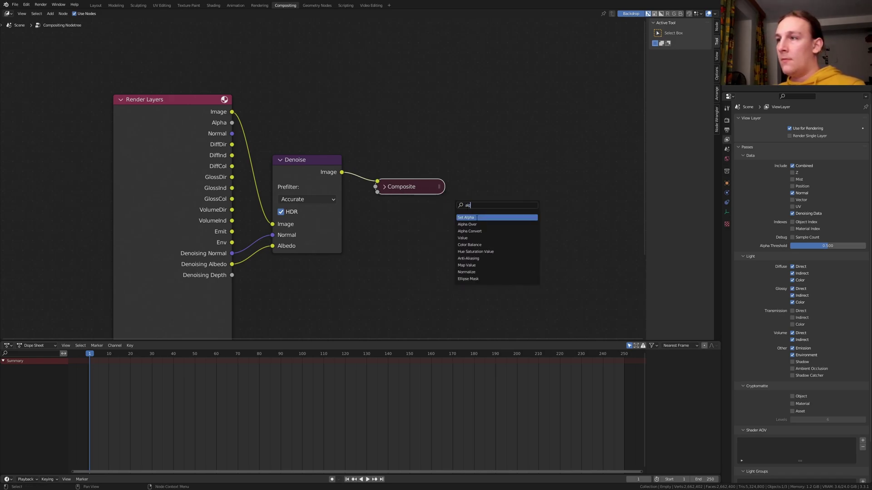
{"action": "key", "text": "Down"}
{"action": "key", "text": "Return"}
{"action": "left_click", "coordinate": [392, 175]}
Step: Swap the Alpha Over image inputs and set the backing colour to black
{"action": "left_click", "coordinate": [400, 251]}
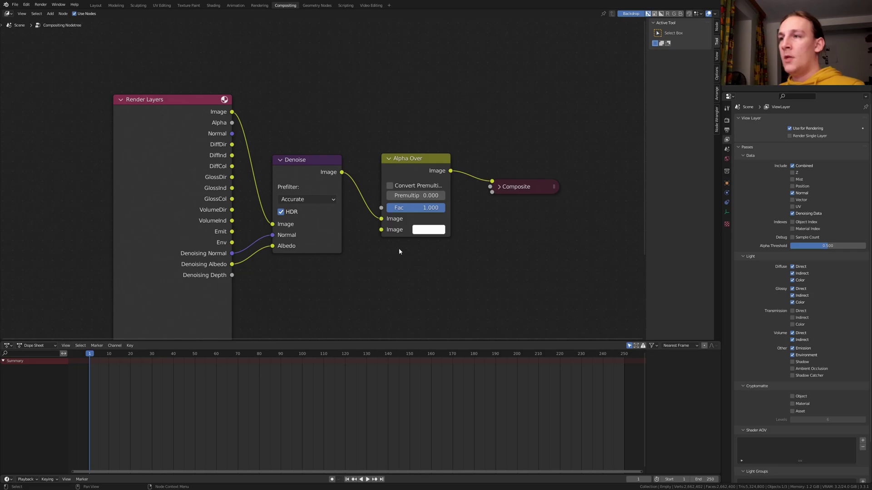
{"action": "left_click", "coordinate": [383, 222]}
{"action": "key", "text": "alt+s"}
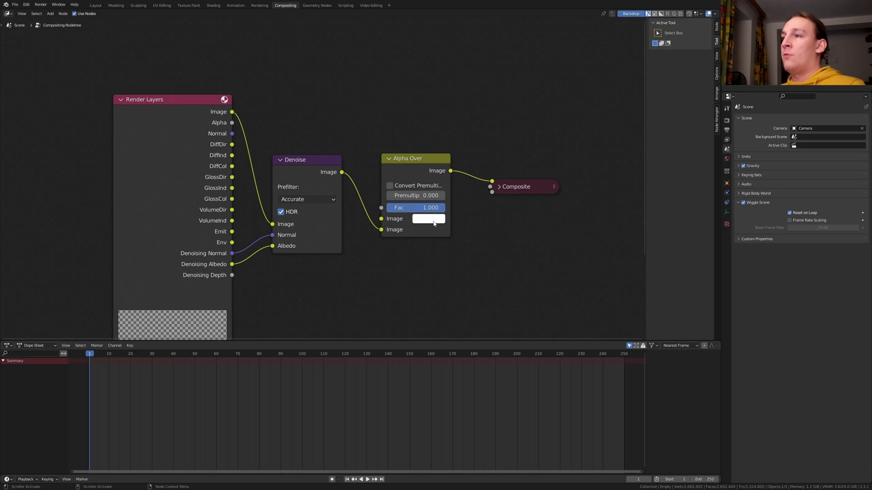
{"action": "left_click", "coordinate": [433, 219]}
{"action": "left_click_drag", "start_coordinate": [498, 86], "coordinate": [500, 152]}
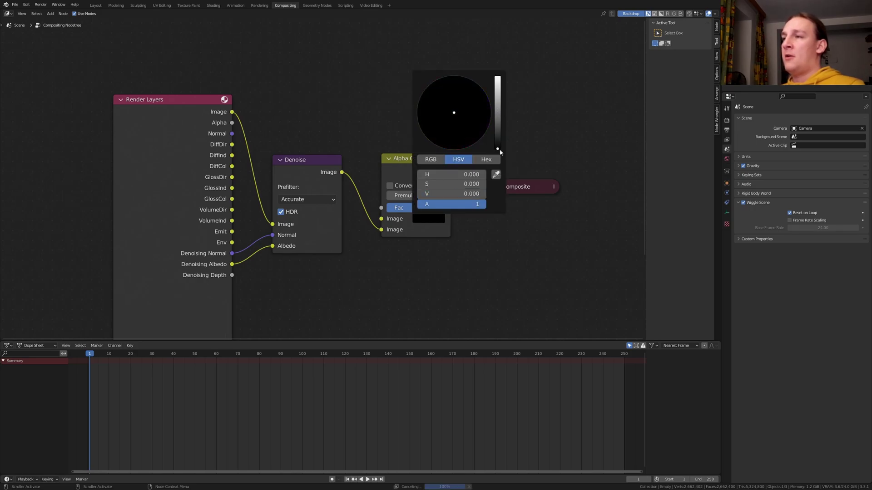
Step: Set the output to JPEG at 100% quality and save as Abstract_Shape_Final.blend
{"action": "left_click", "coordinate": [727, 131]}
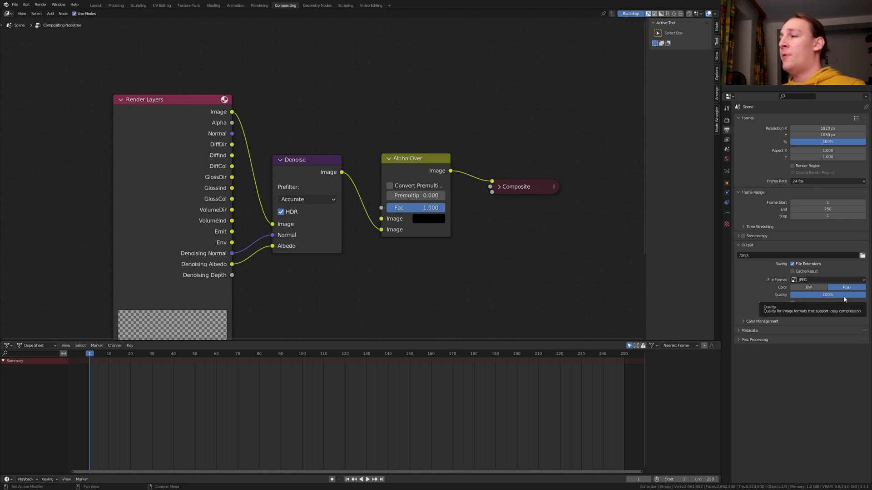
{"action": "key", "text": "ctrl+s"}
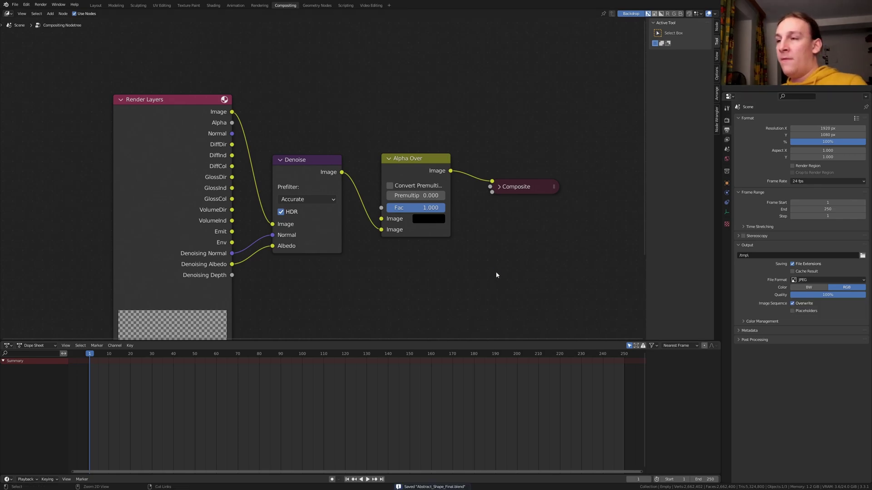